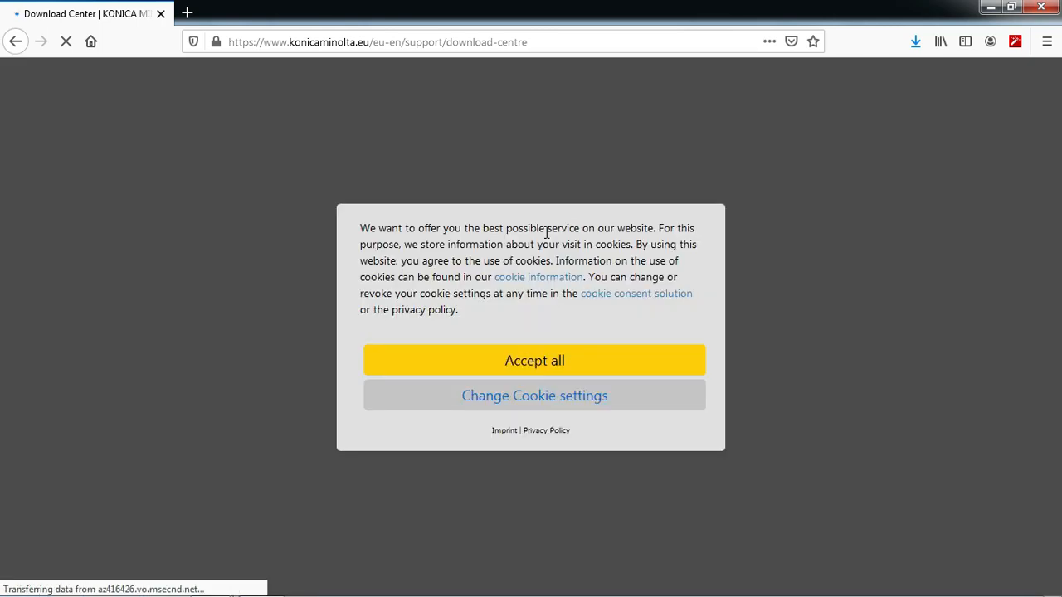
Accept all cookies on the Download Centre page and enter "bizhub c754e" as the product search text.
left_click(557, 369)
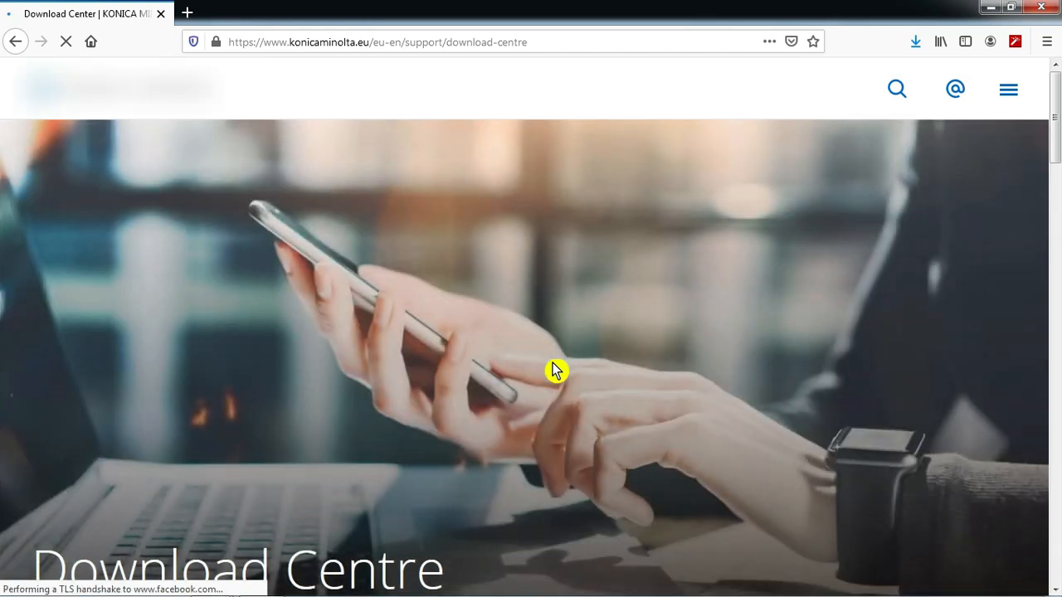
scroll(555, 371, "down", 3)
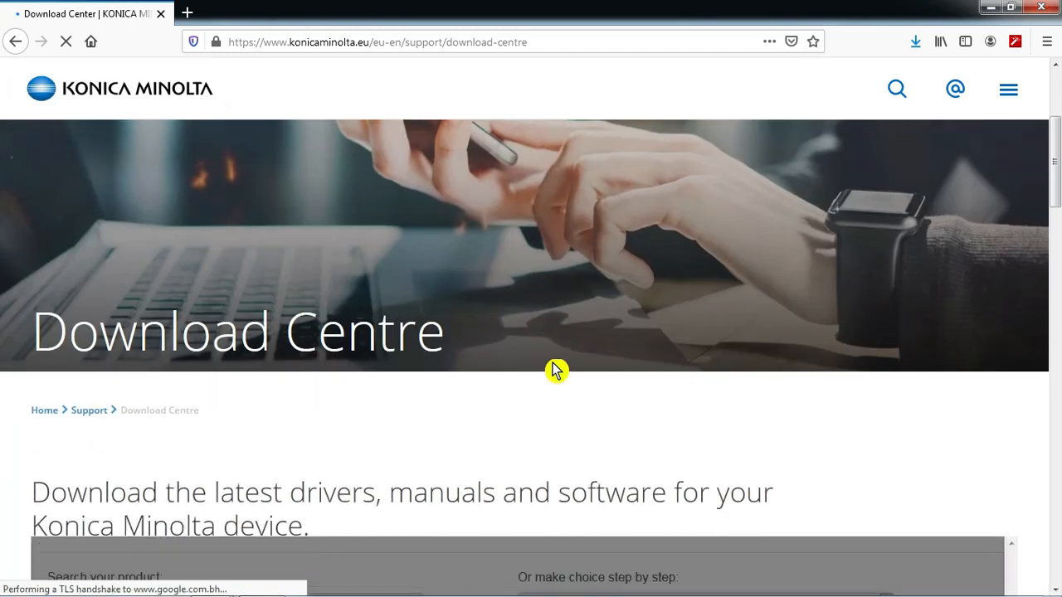
scroll(555, 371, "down", 2)
scroll(555, 371, "down", 1)
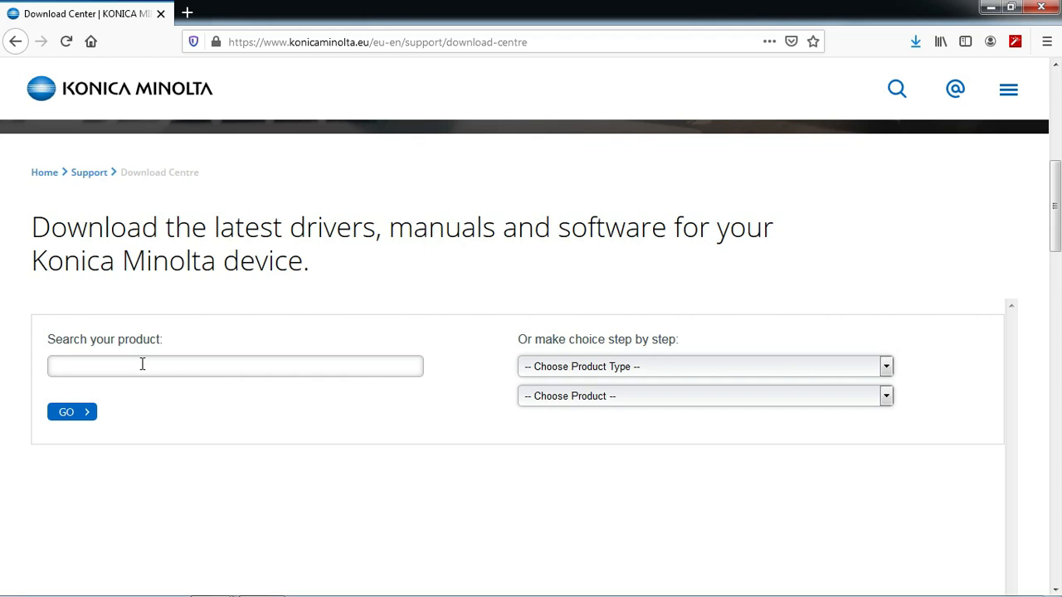
type("bizhub")
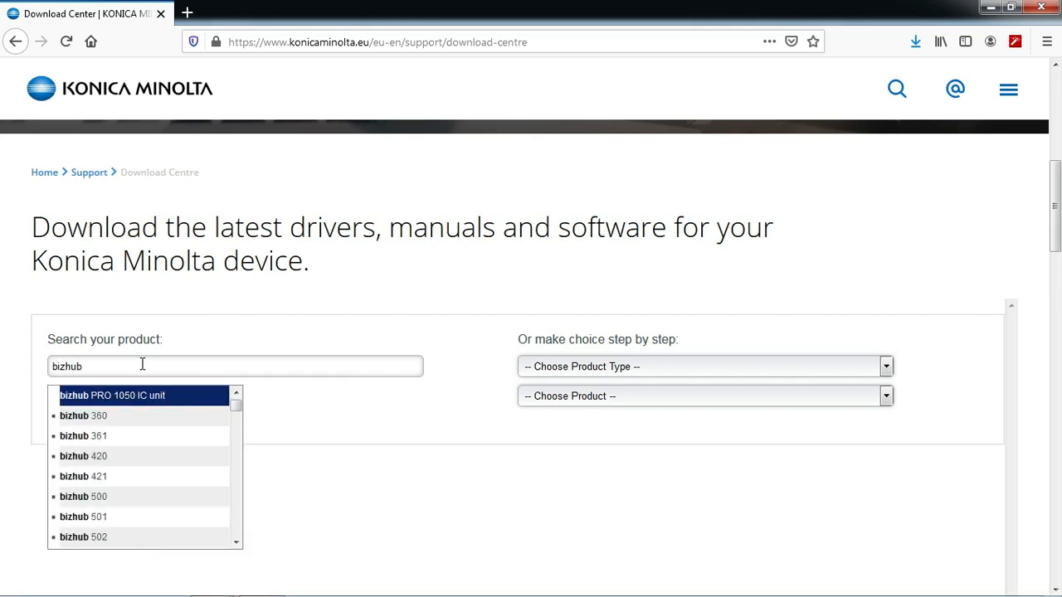
type(" c")
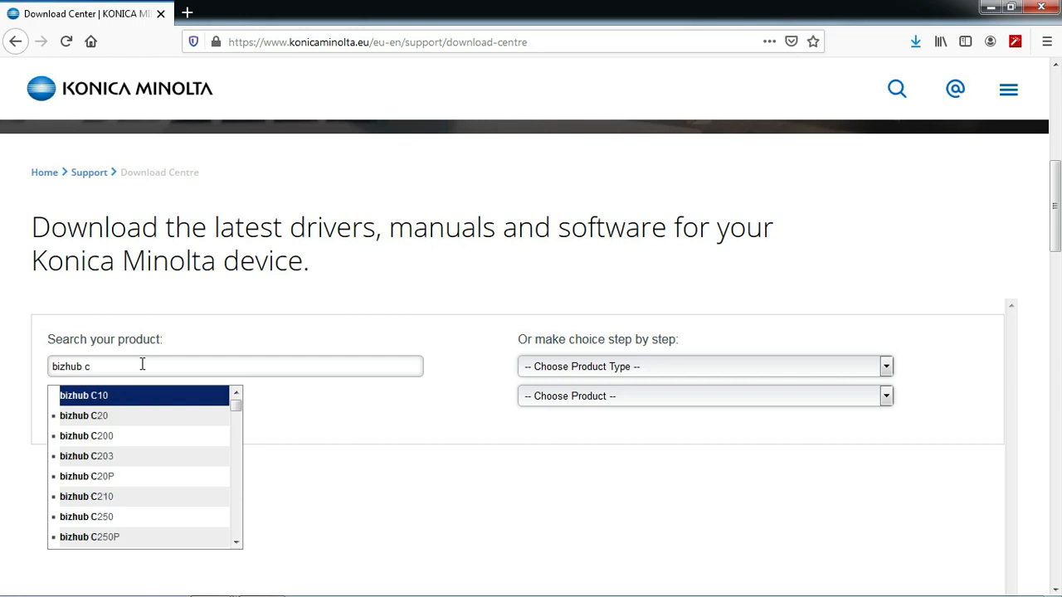
type("754e")
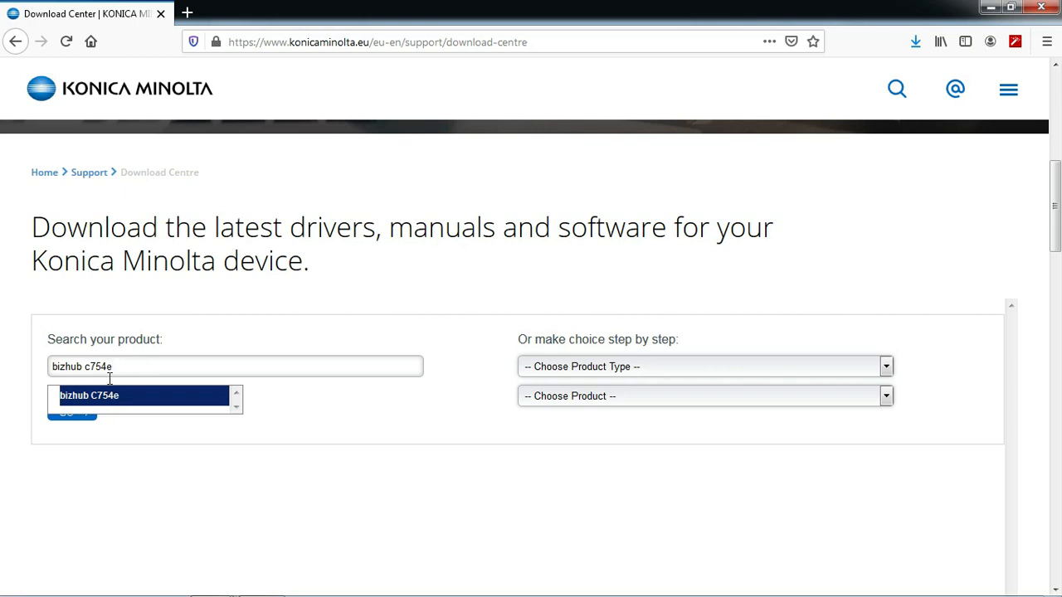
Choose A3 Multifunctional Colour as the product type and bizhub C754e as the product.
left_click(660, 375)
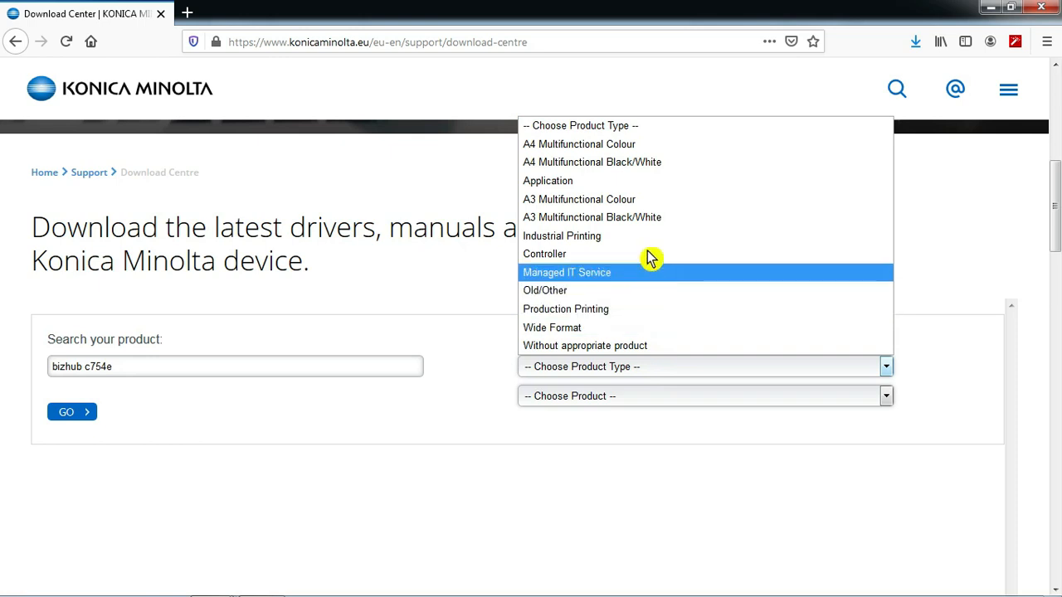
left_click(646, 207)
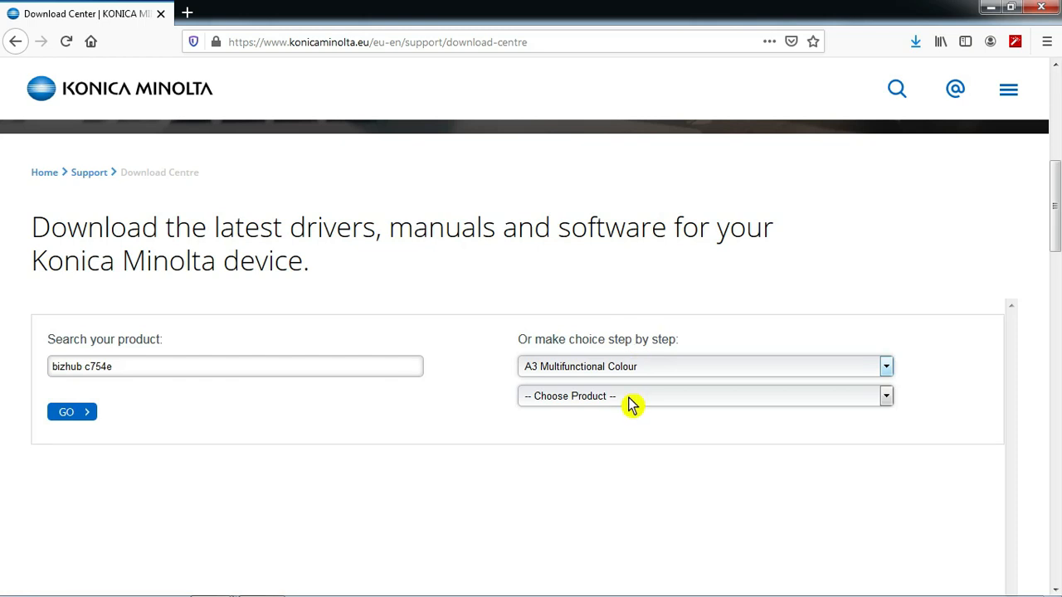
left_click(631, 405)
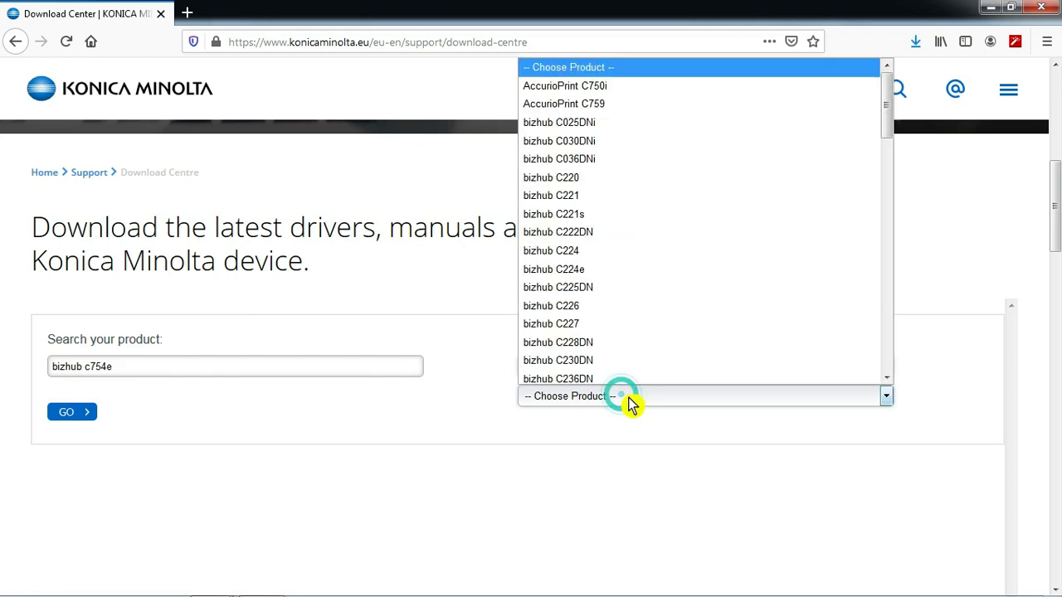
scroll(610, 283, "down", 1)
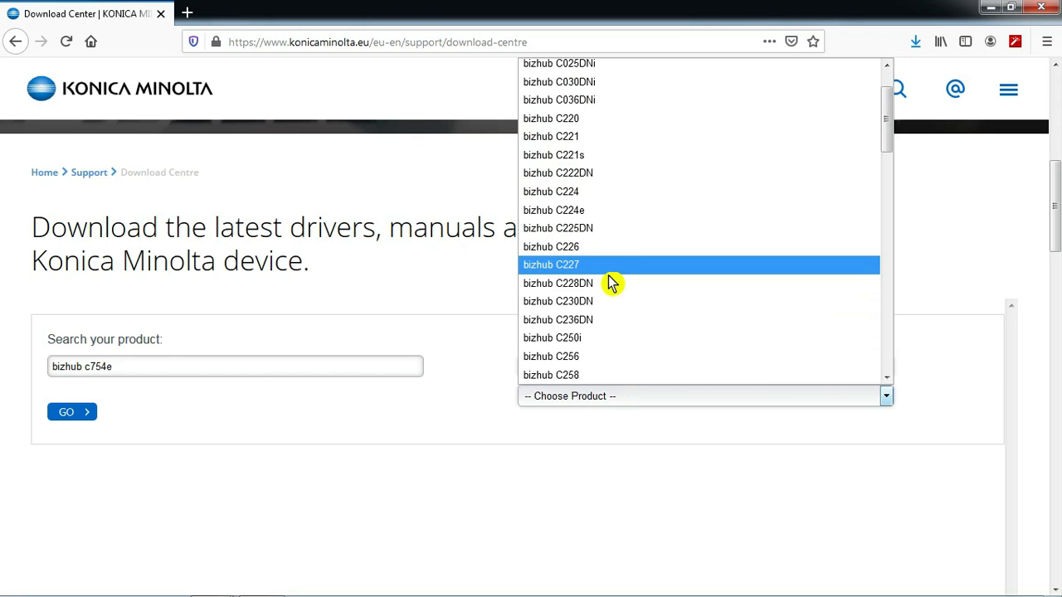
scroll(610, 284, "down", 5)
scroll(611, 288, "down", 4)
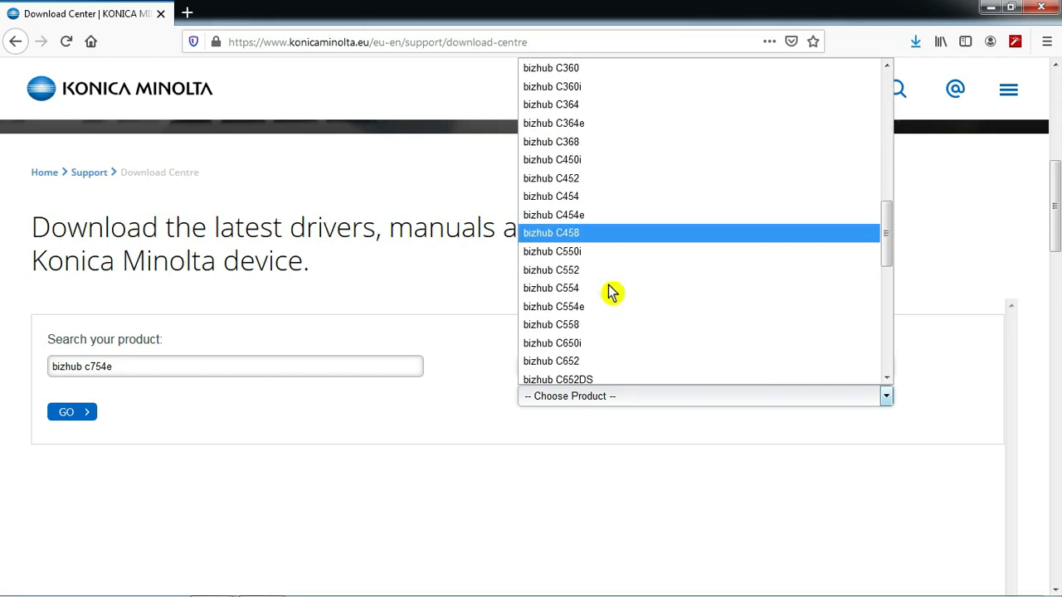
scroll(611, 292, "down", 1)
scroll(610, 295, "down", 1)
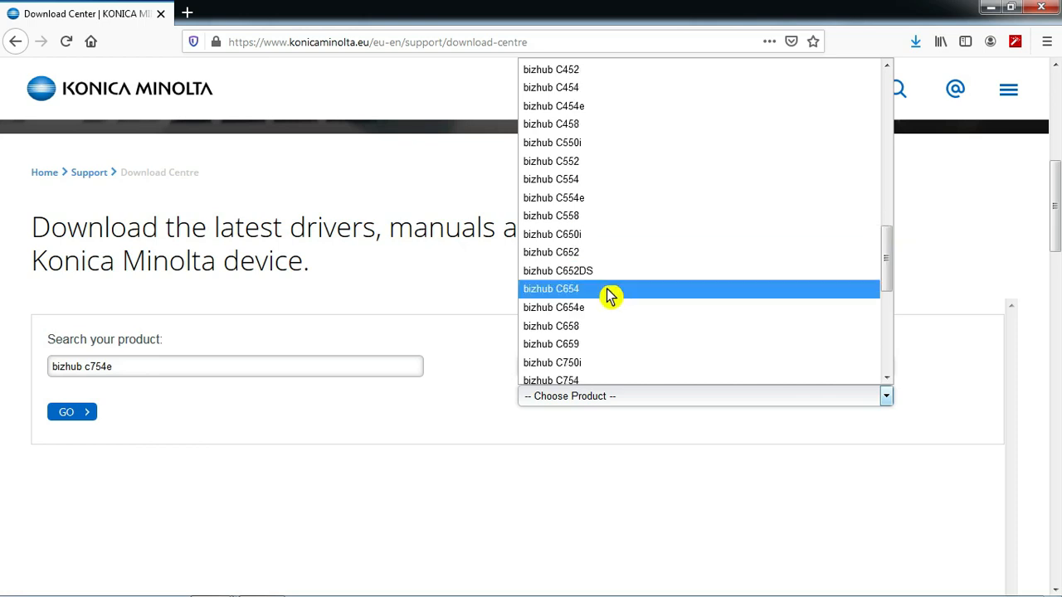
scroll(600, 342, "down", 1)
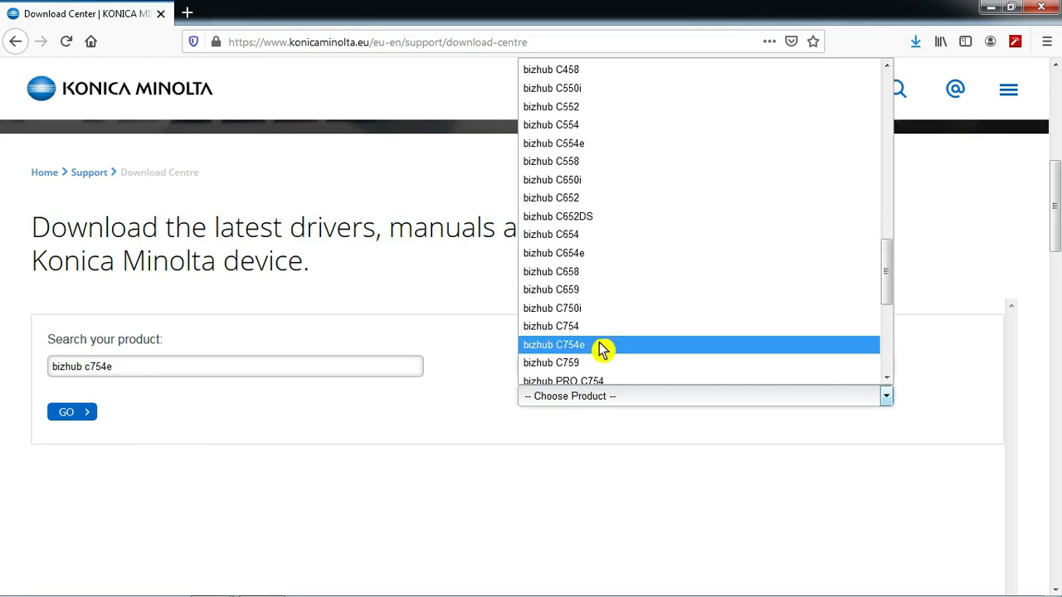
left_click(601, 345)
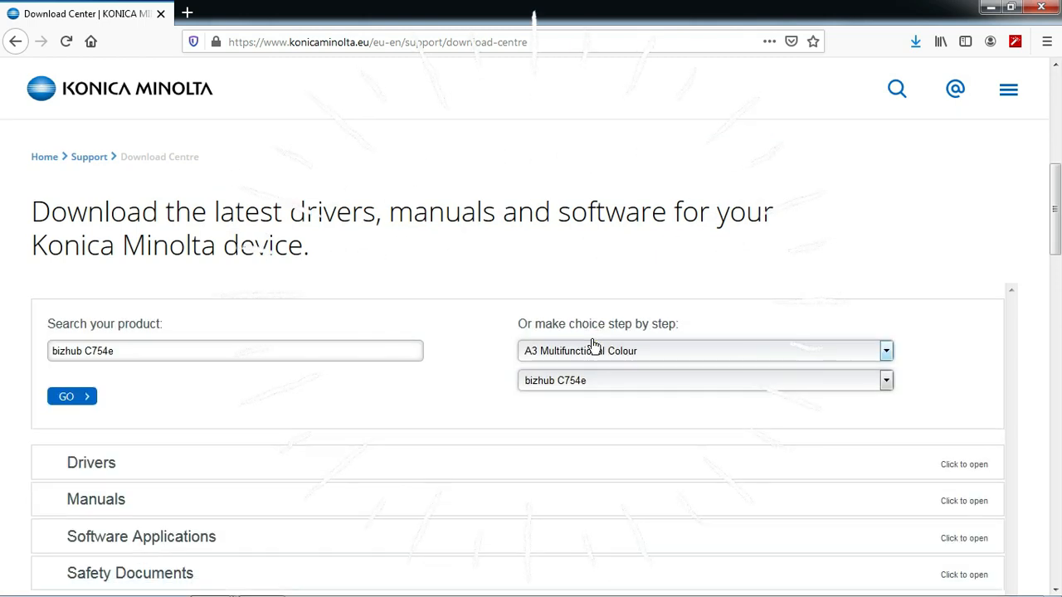
Expand the Drivers section for the bizhub C754e and select Windows 7 (64 bit) as the operating system.
scroll(592, 345, "down", 2)
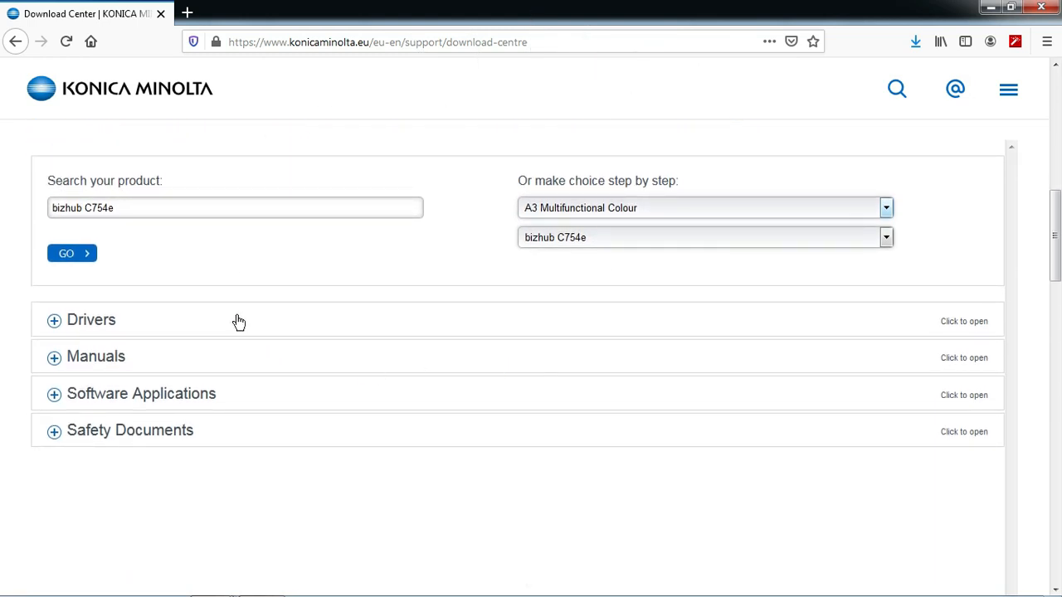
left_click(239, 322)
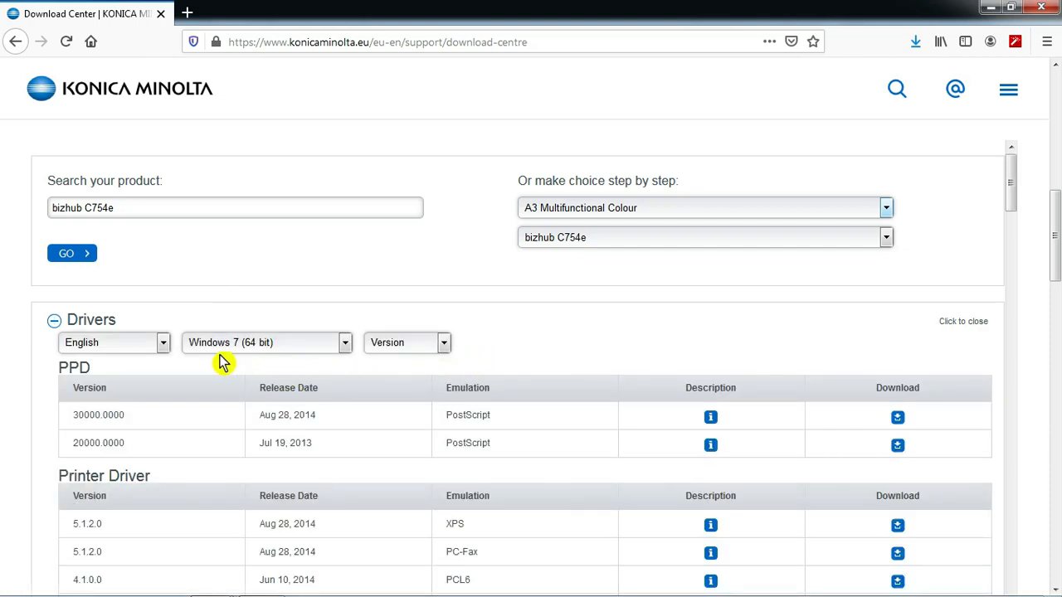
left_click(294, 348)
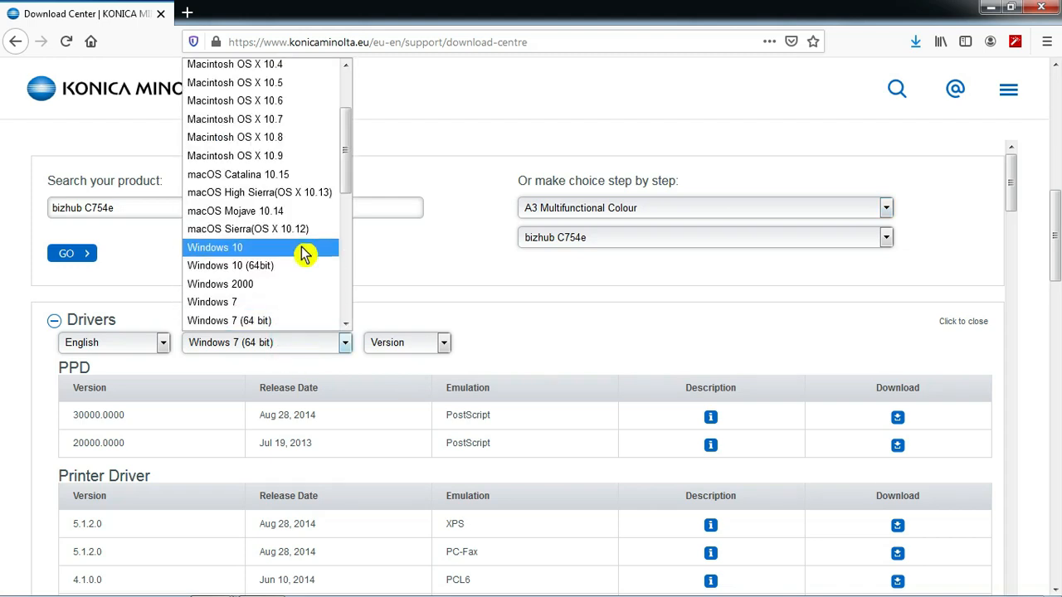
scroll(302, 253, "down", 1)
scroll(303, 253, "down", 4)
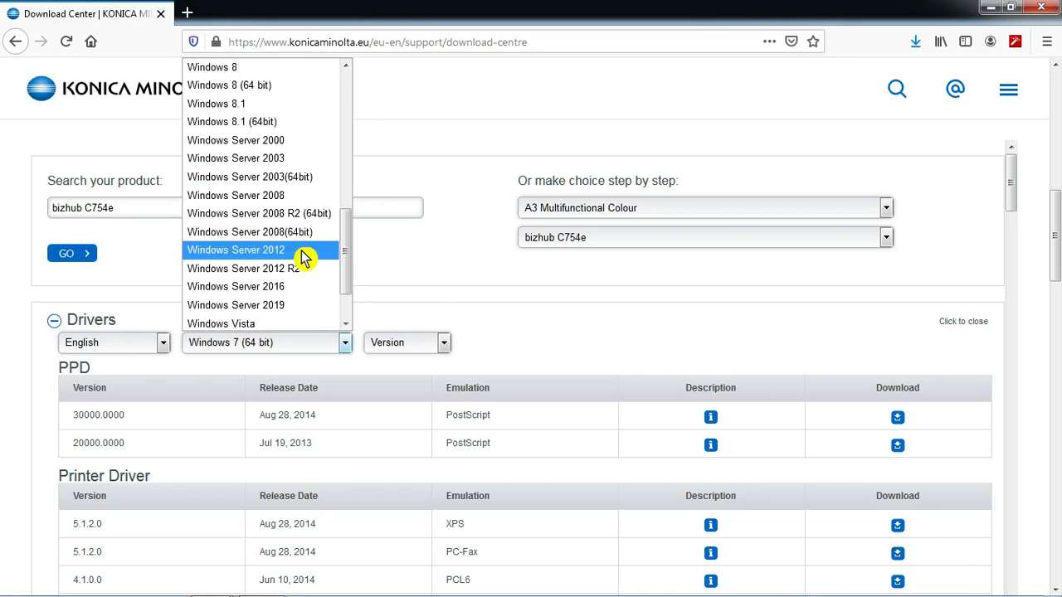
scroll(303, 259, "down", 1)
scroll(303, 259, "up", 8)
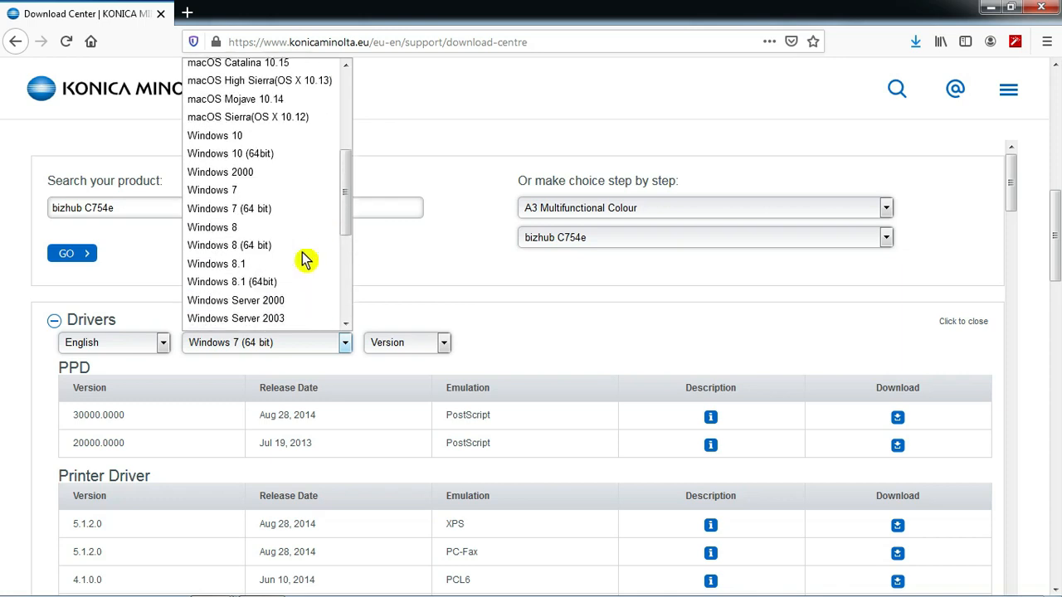
scroll(306, 260, "down", 3)
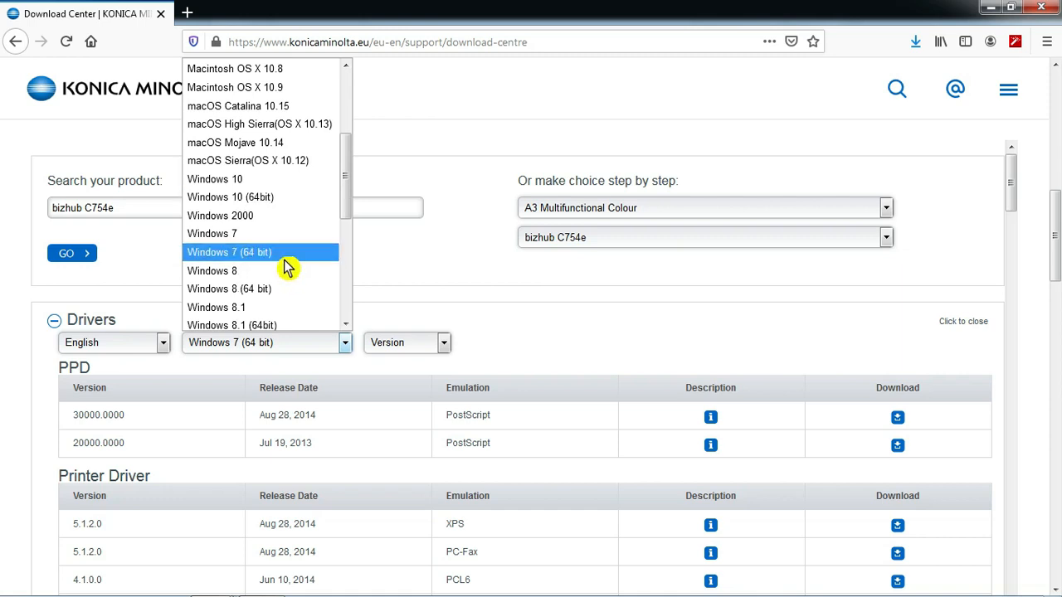
left_click(284, 257)
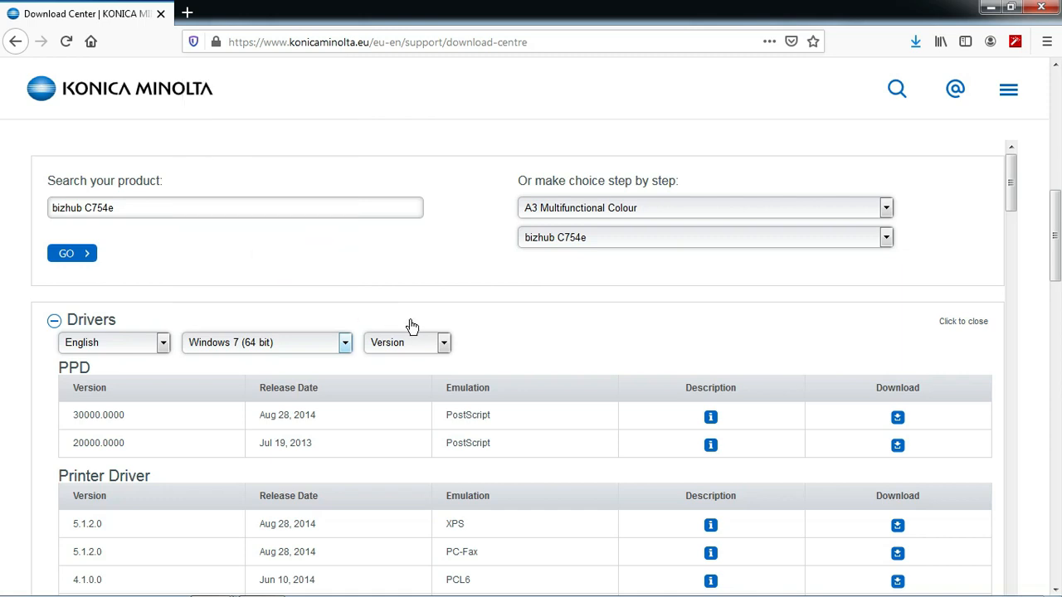
Open the download for the PCL6 printer driver version 4.1.0.0 and accept its license agreement.
scroll(594, 483, "down", 4)
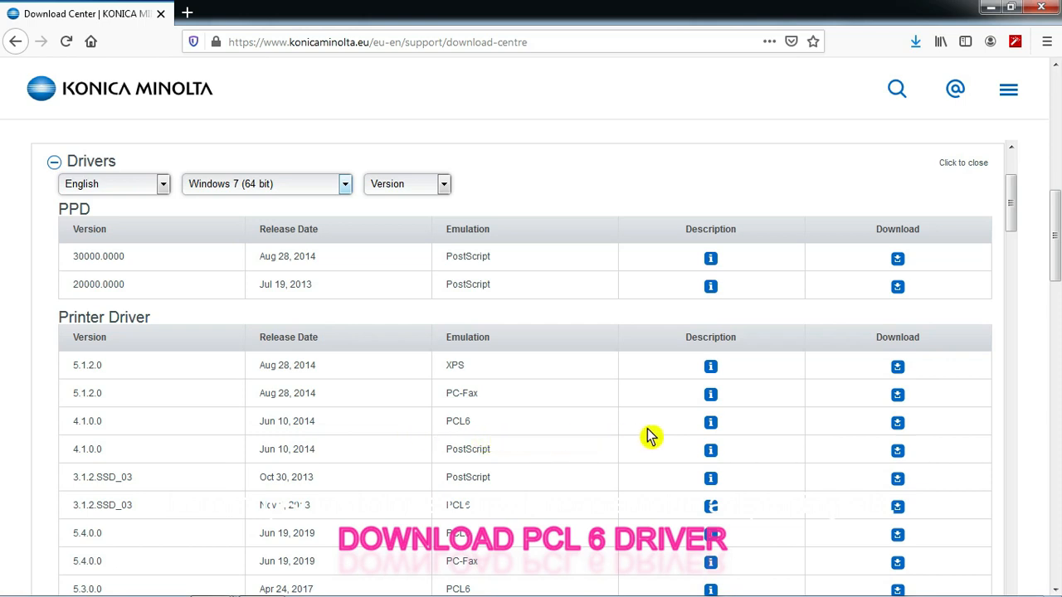
left_click(711, 423)
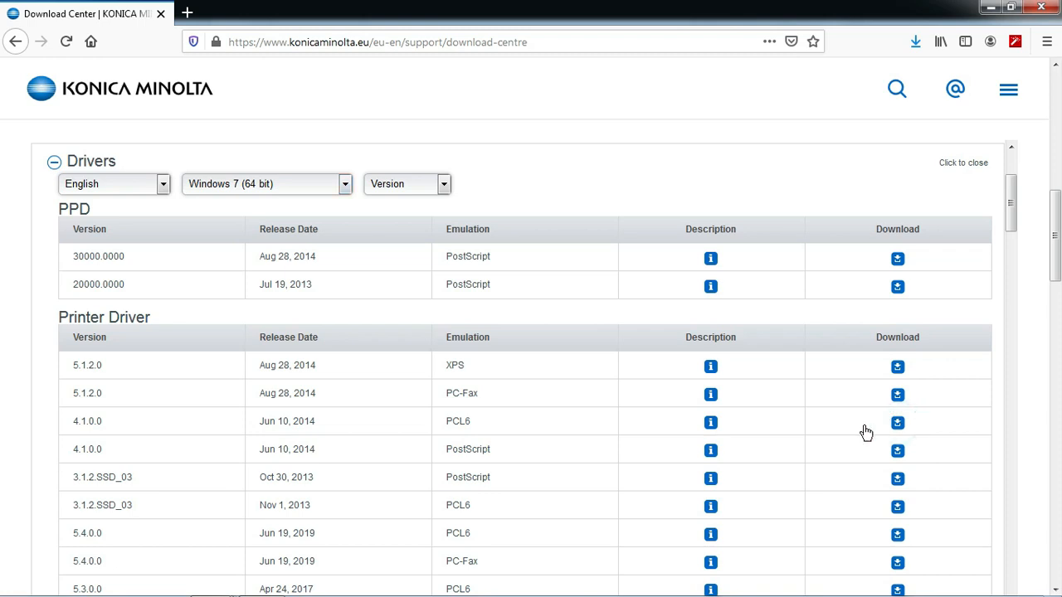
scroll(498, 474, "down", 15)
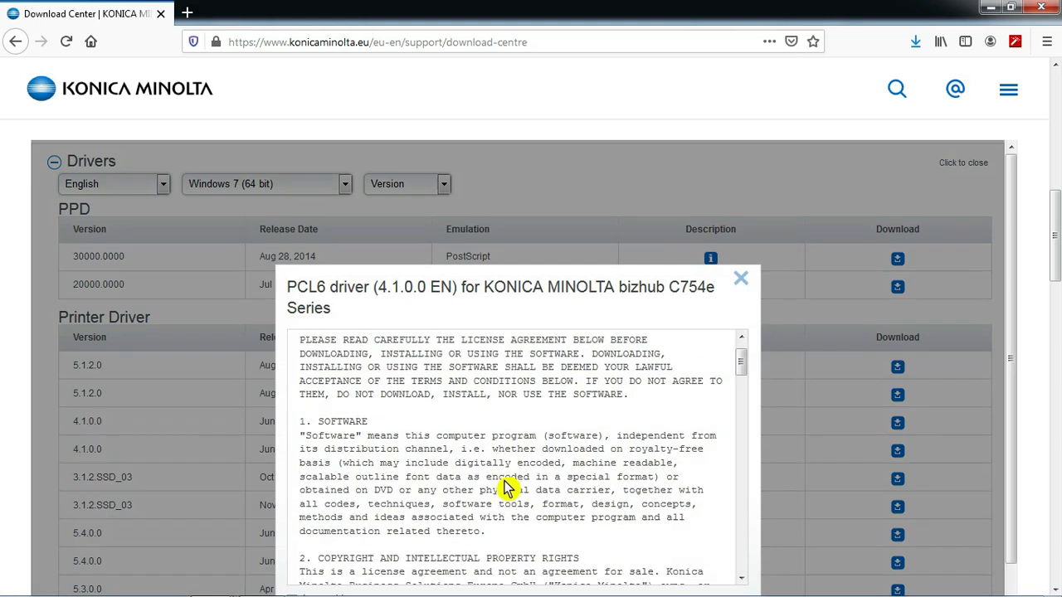
scroll(508, 491, "down", 10)
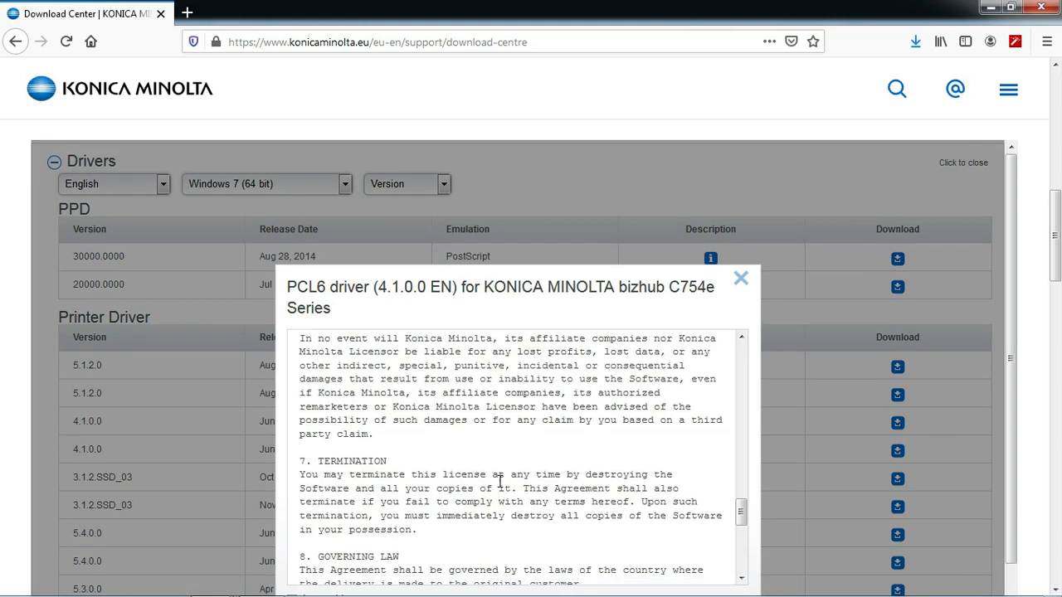
scroll(507, 491, "down", 5)
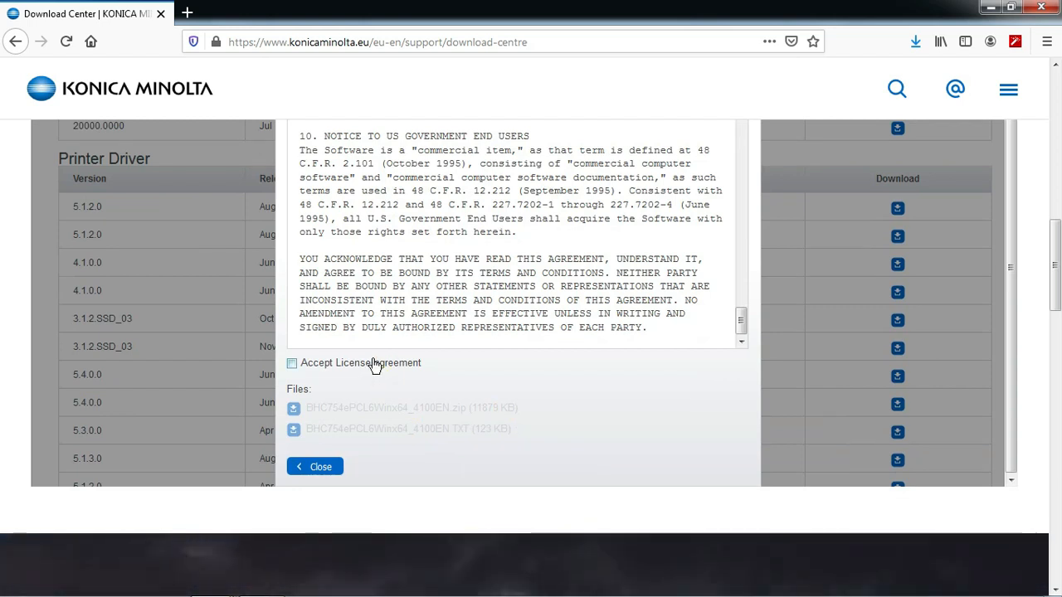
left_click(375, 365)
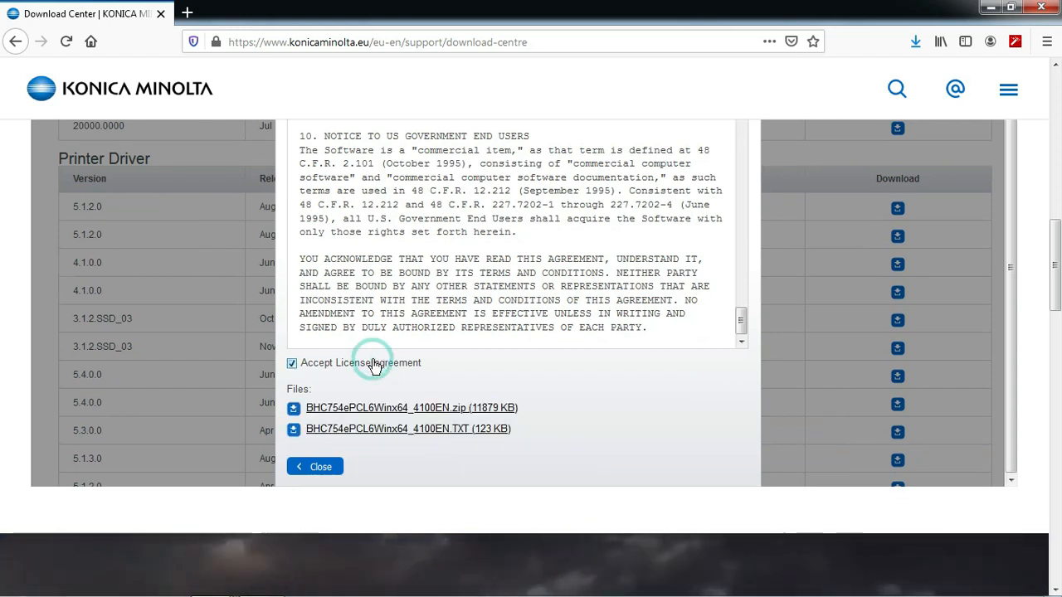
Save the driver archive BHC754ePCL6Winx64_4100EN.zip and open the folder containing the download.
left_click(495, 410)
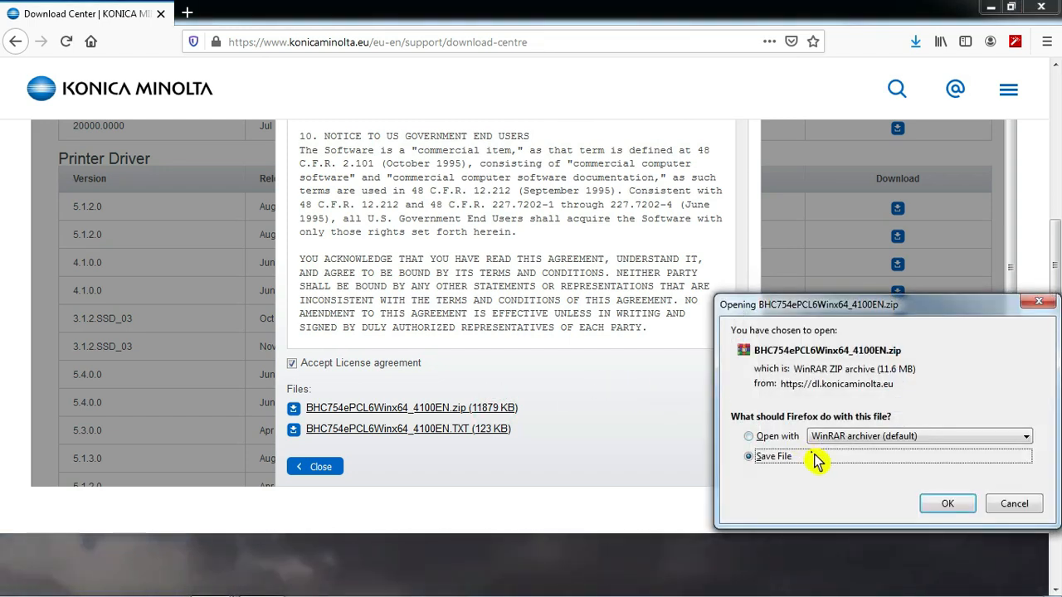
left_click(956, 507)
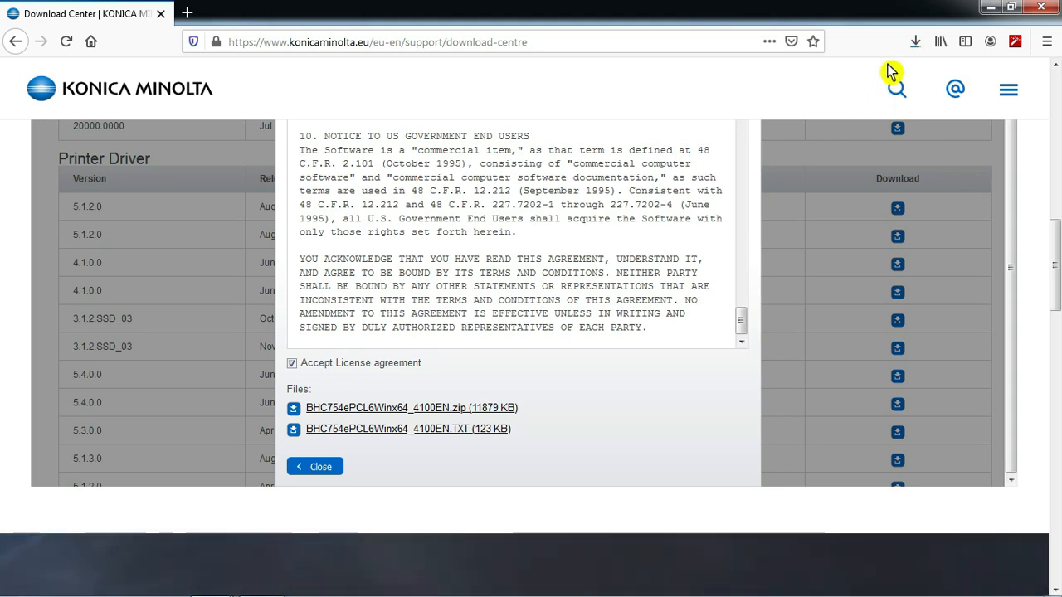
left_click(919, 46)
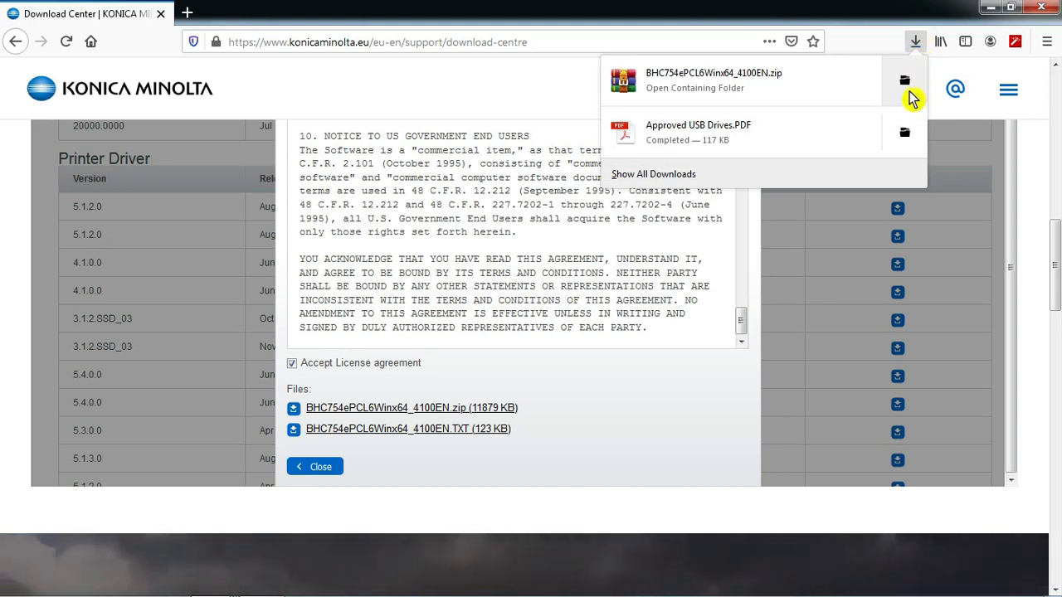
left_click(910, 94)
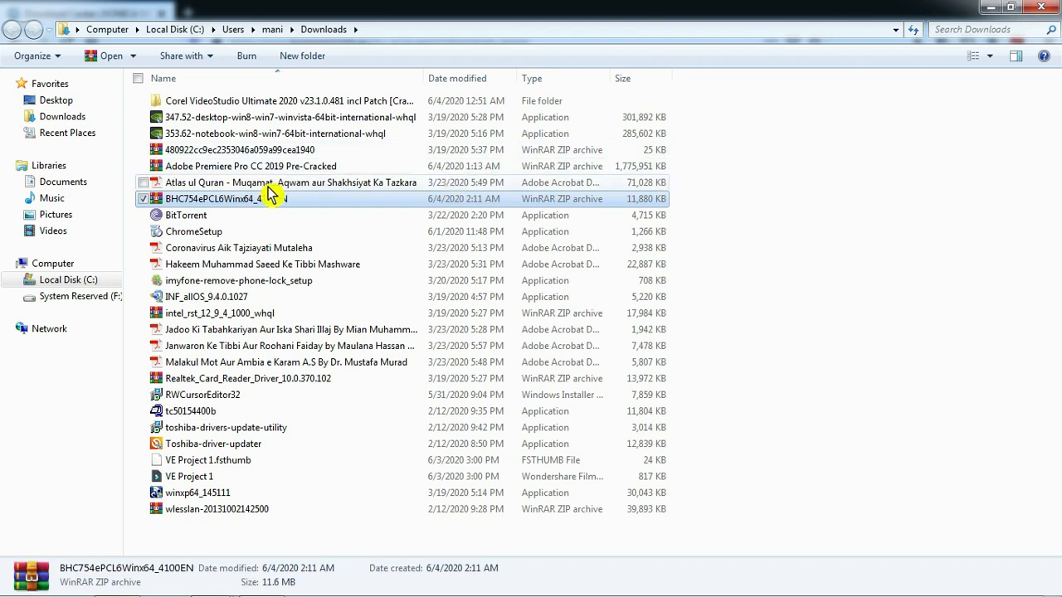
Cut the BHC754ePCL6Winx64_4100EN archive from the Downloads folder and minimize the open windows to reach the desktop.
right_click(249, 199)
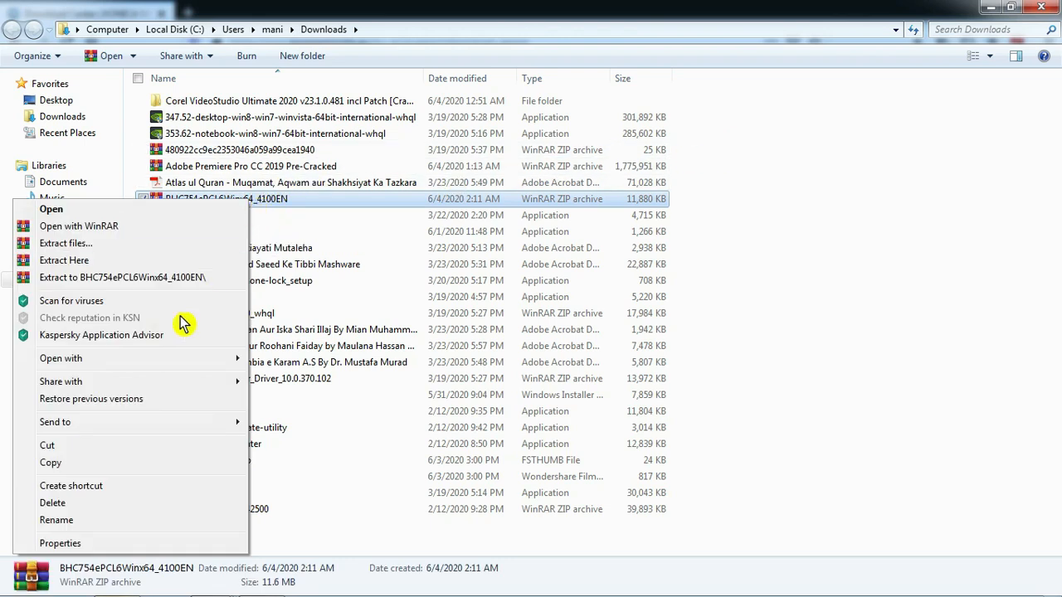
left_click(91, 446)
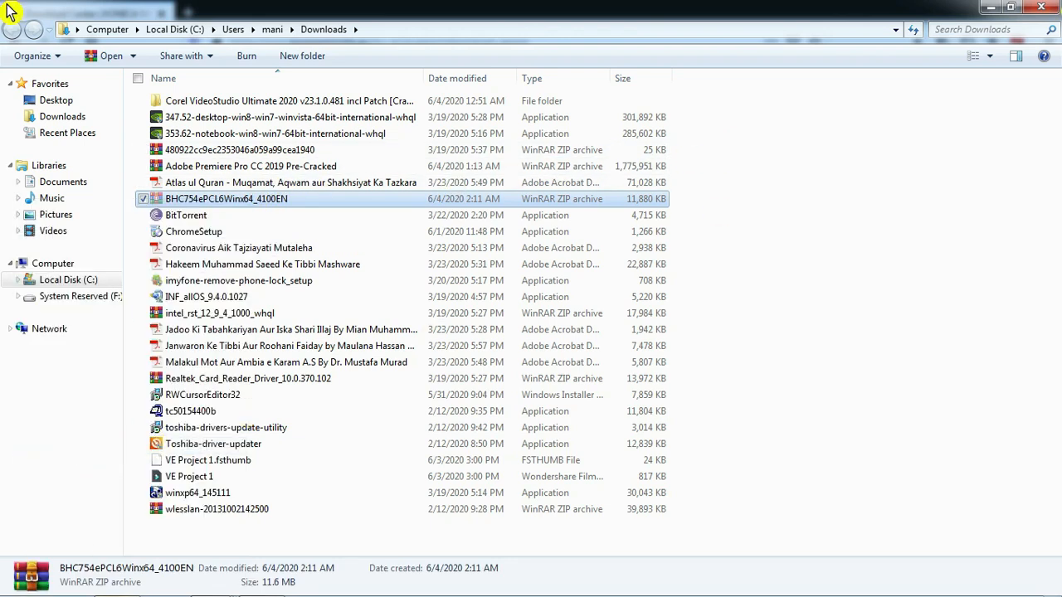
left_click(991, 9)
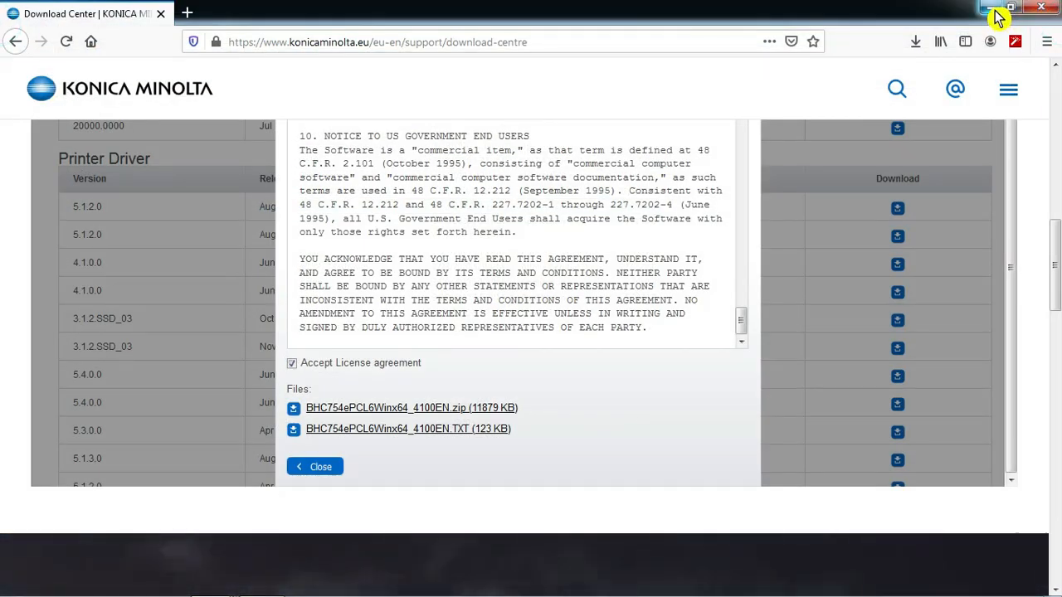
left_click(989, 10)
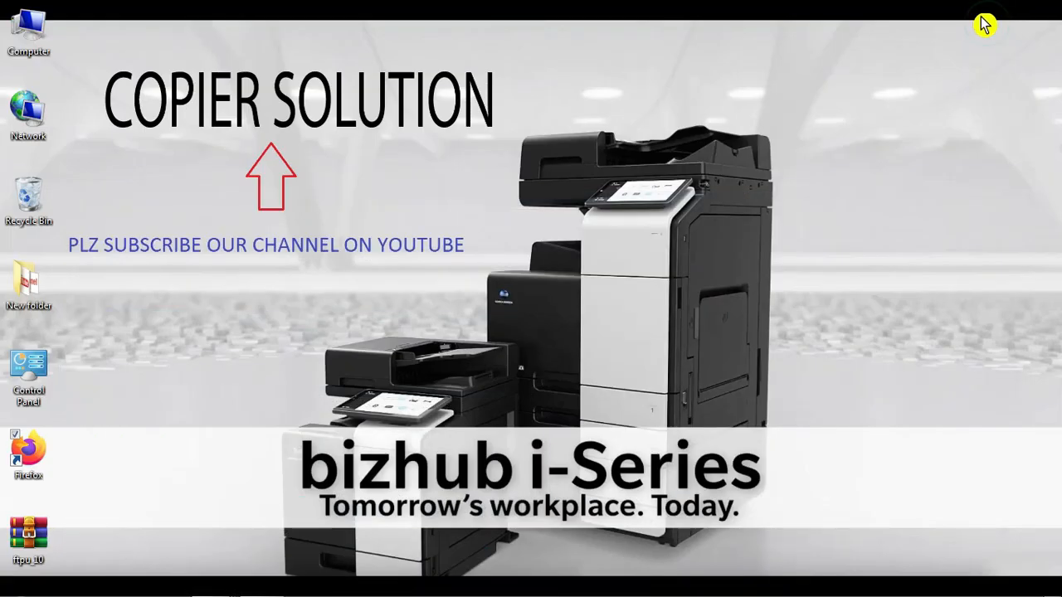
Paste the driver archive onto the desktop and extract it to its own folder, BHC754ePCL6Winx64_4100EN.
left_click(123, 75)
right_click(120, 69)
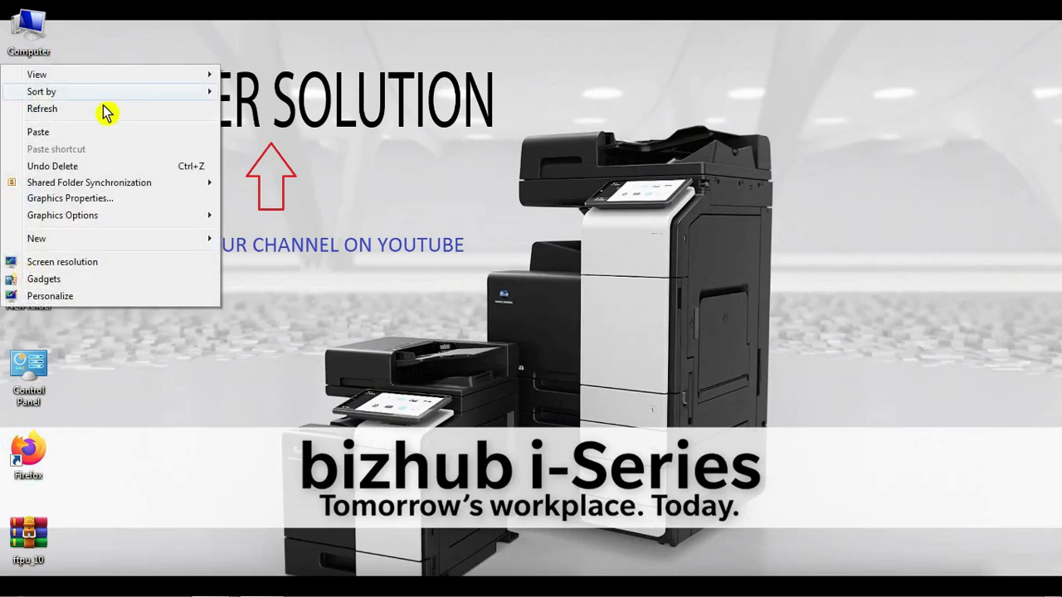
left_click(92, 132)
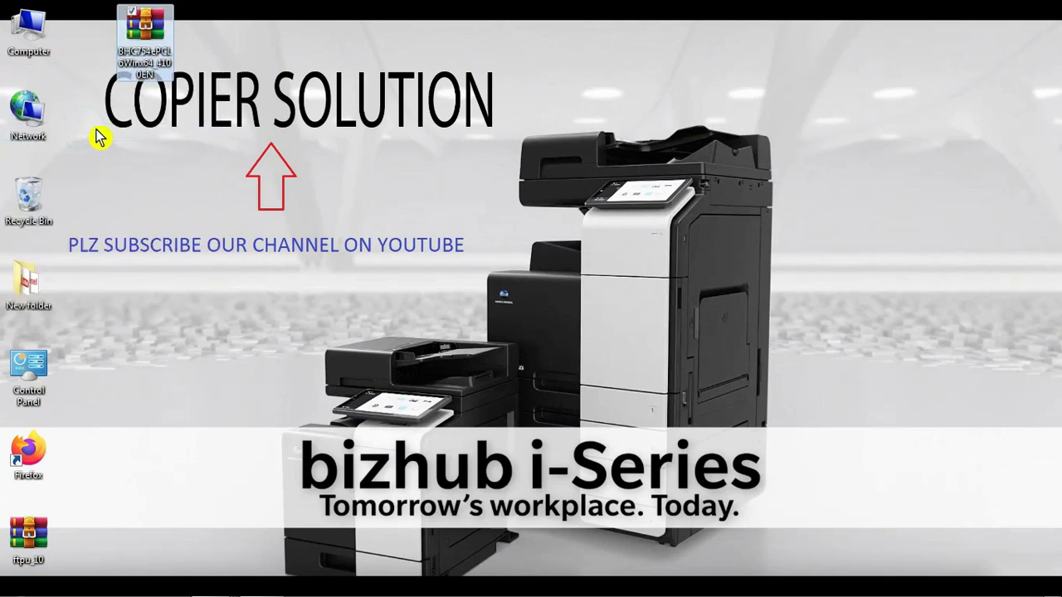
right_click(158, 42)
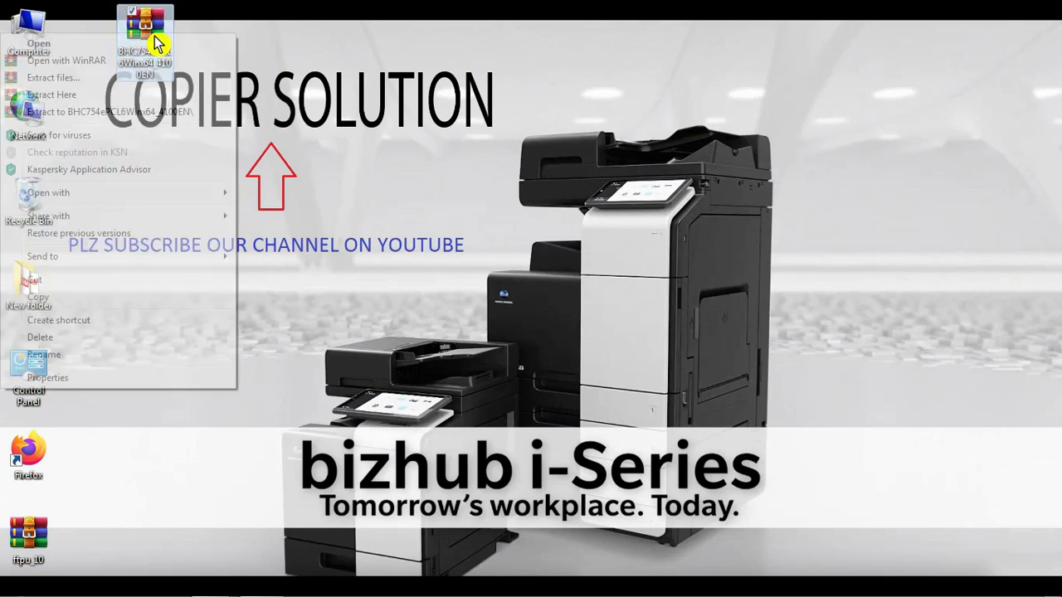
left_click(117, 114)
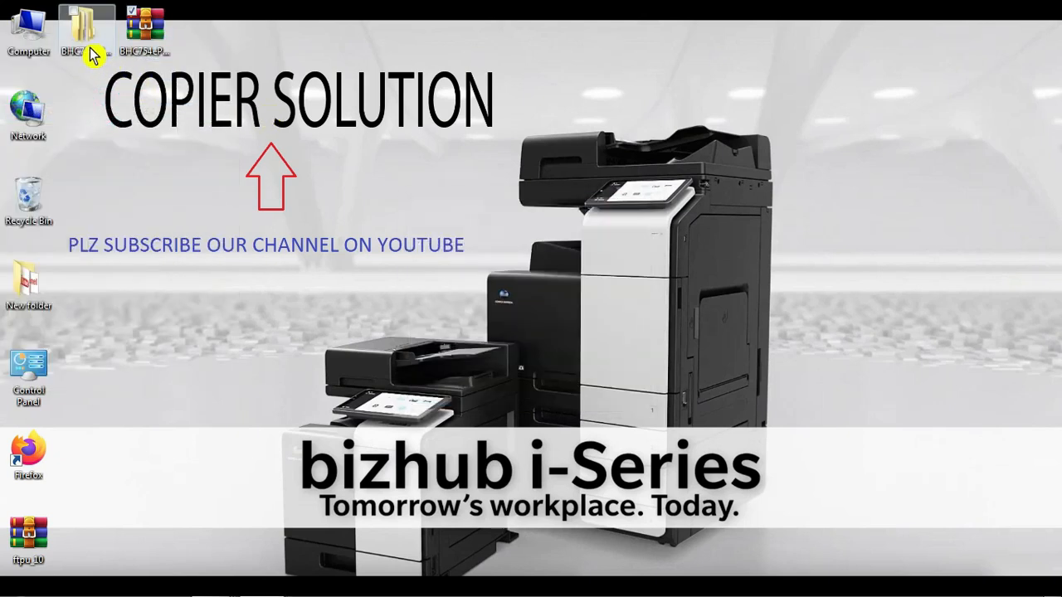
Look through the driver files in the extracted folder's inner BHC754ePCL6Winx64_4100EN subfolder and close the window.
double_click(90, 53)
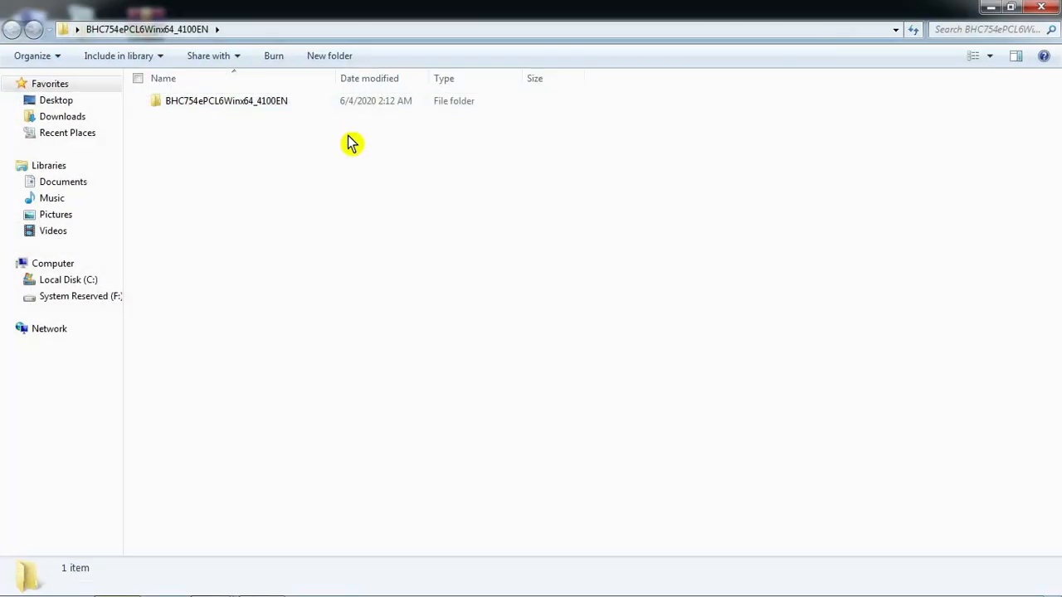
double_click(248, 111)
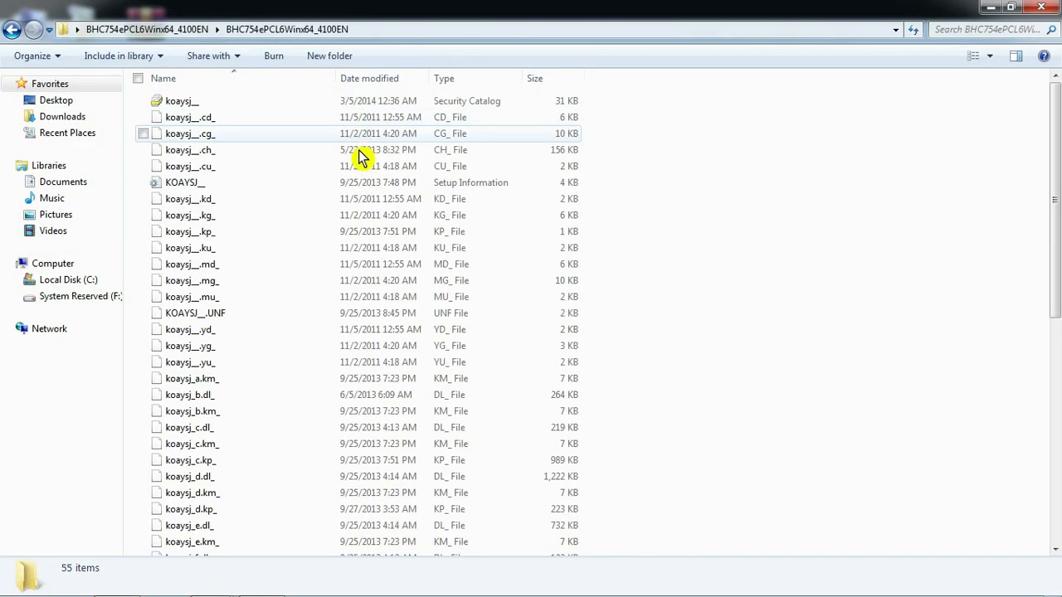
scroll(459, 218, "down", 2)
scroll(459, 218, "down", 6)
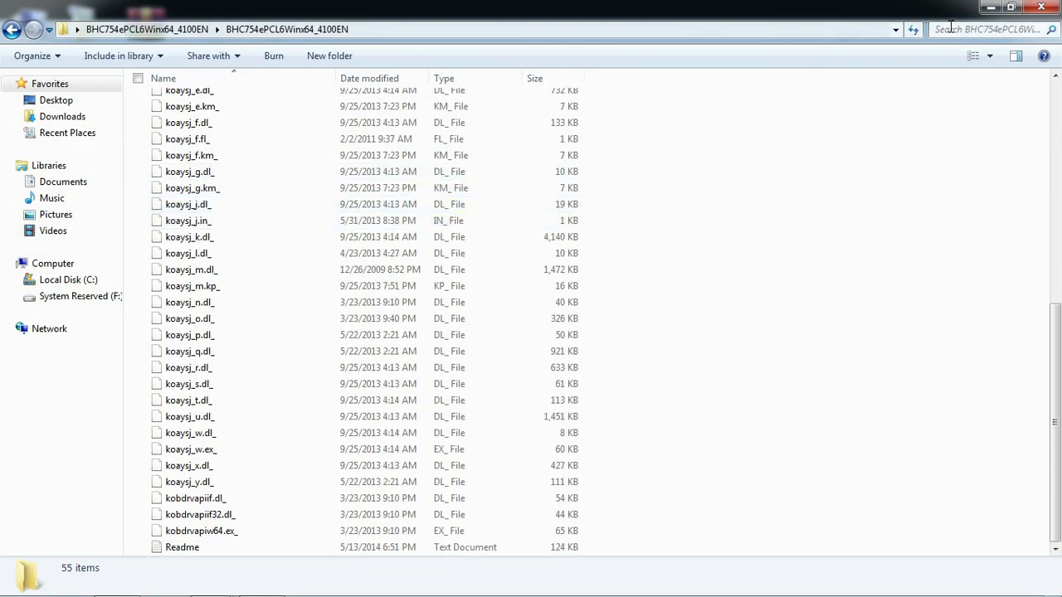
left_click(1045, 12)
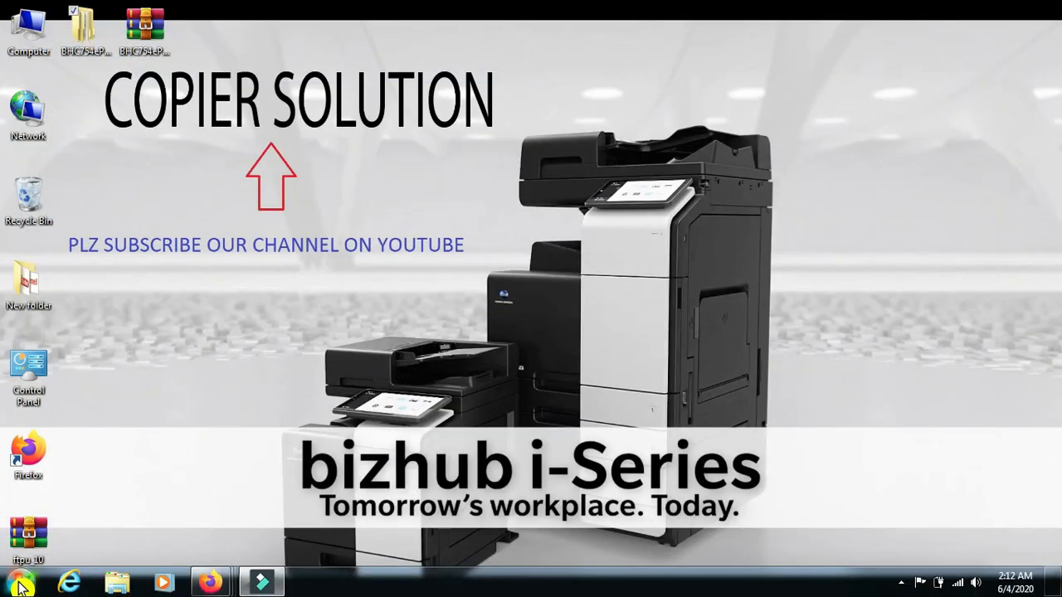
In Devices and Printers, begin adding a local printer with a new port of type Standard TCP/IP Port.
left_click(21, 585)
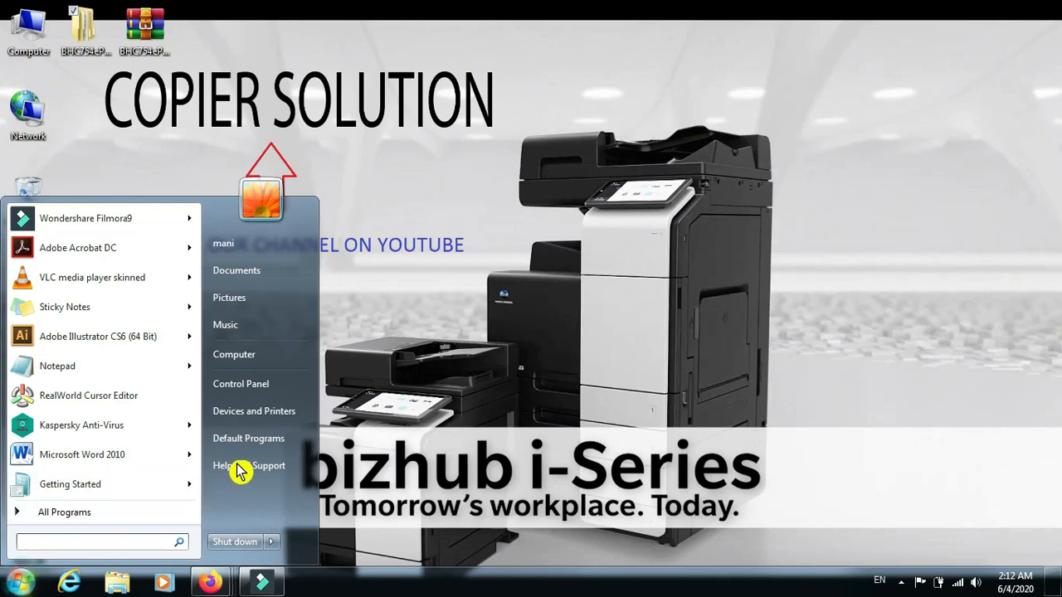
left_click(291, 423)
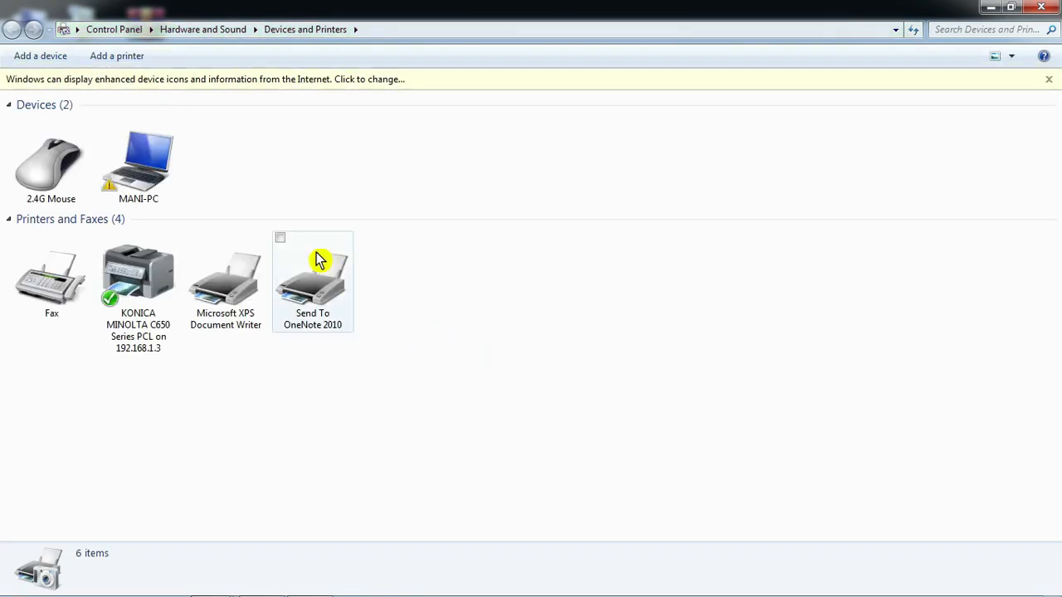
left_click(132, 67)
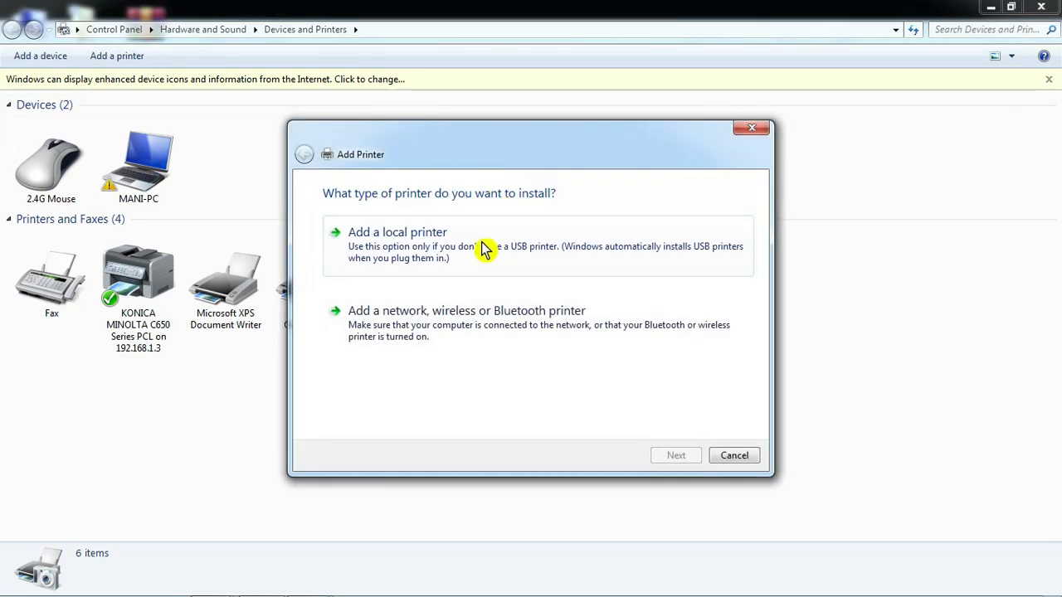
left_click(484, 257)
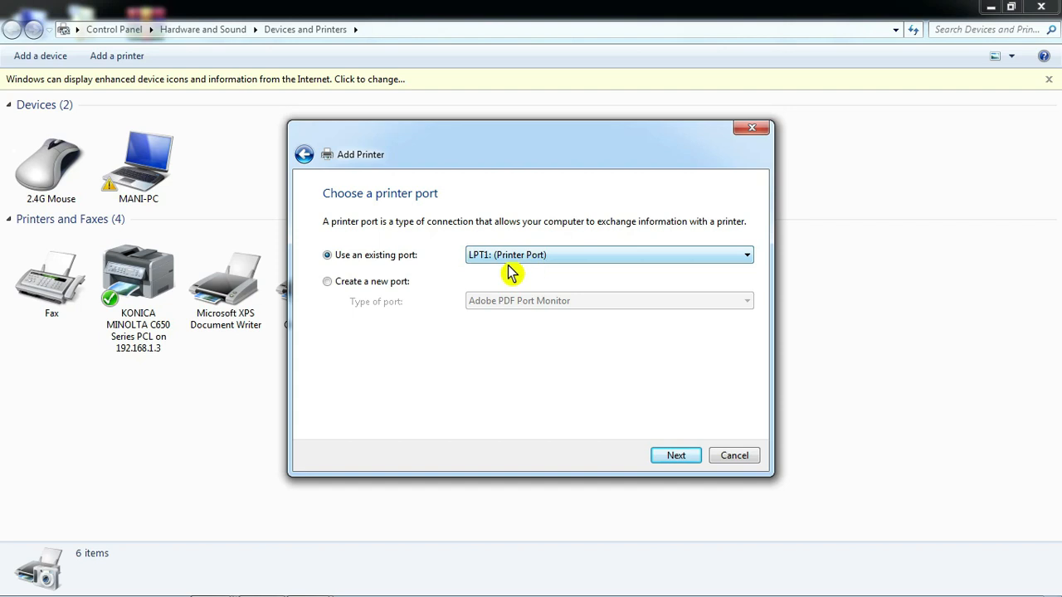
left_click(388, 285)
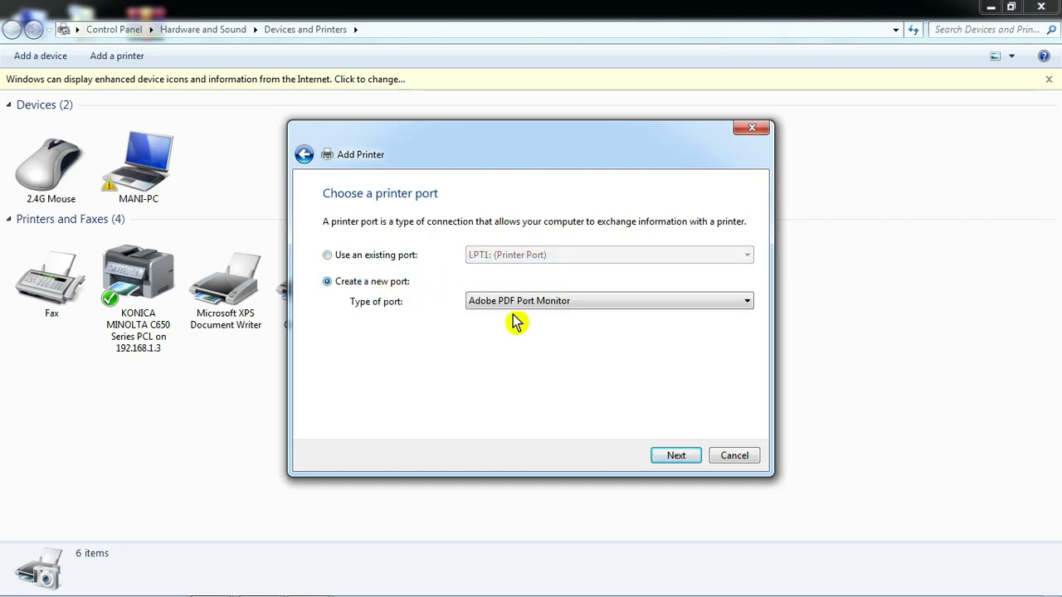
left_click(535, 306)
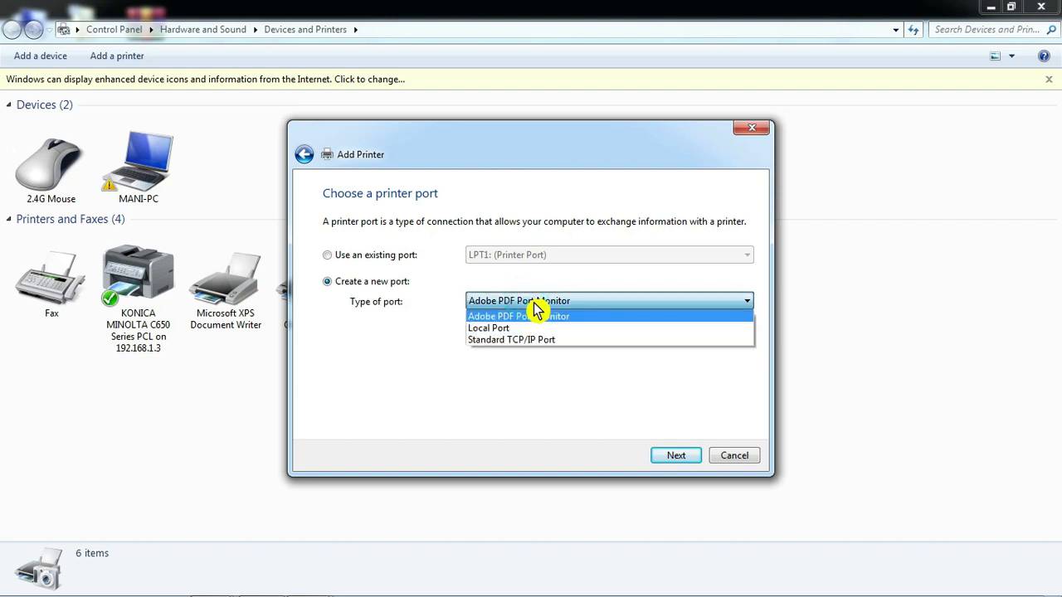
left_click(535, 346)
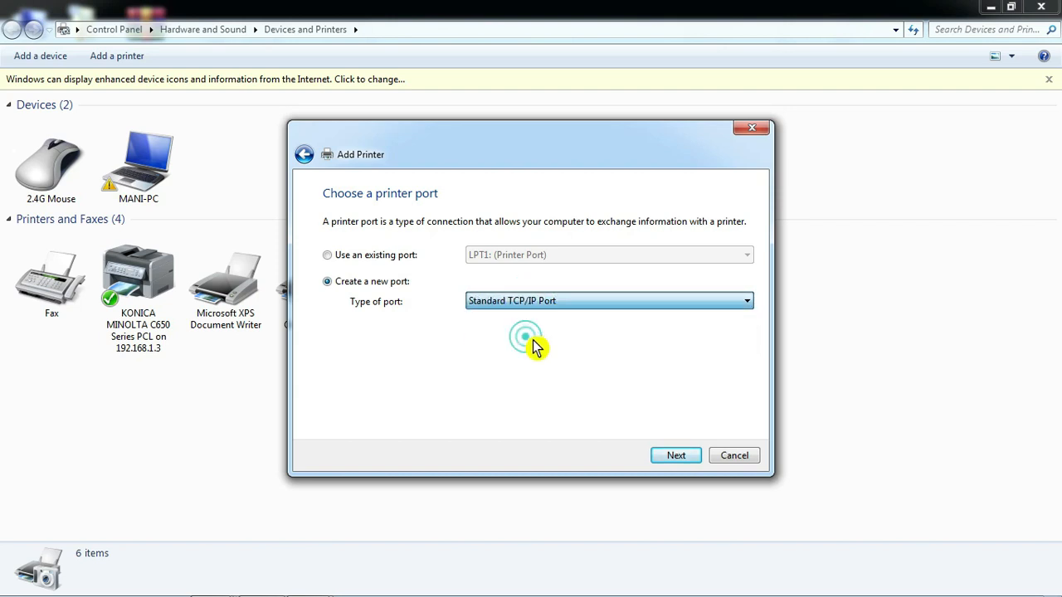
left_click(682, 460)
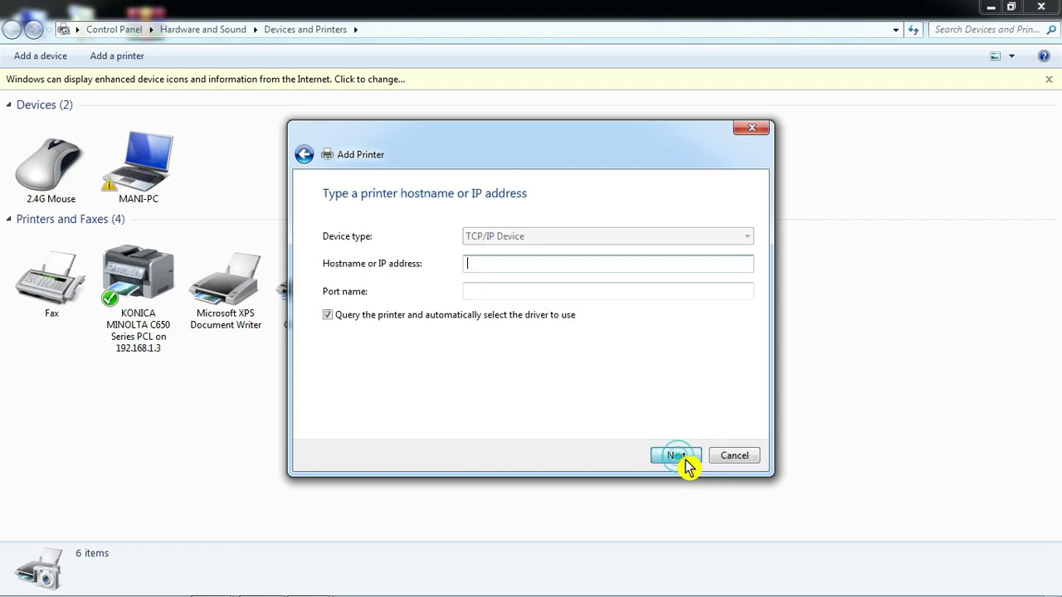
Disable the automatic printer query, set the copier's IP address to 192.168.100.25, and accept the Standard Generic Network Card device type.
left_click(328, 316)
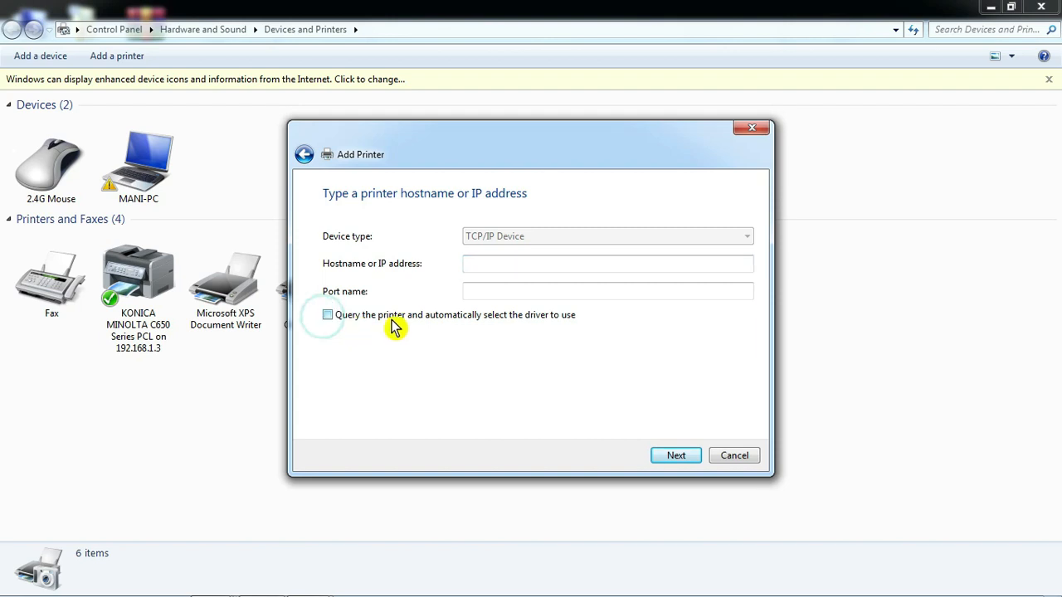
left_click(520, 266)
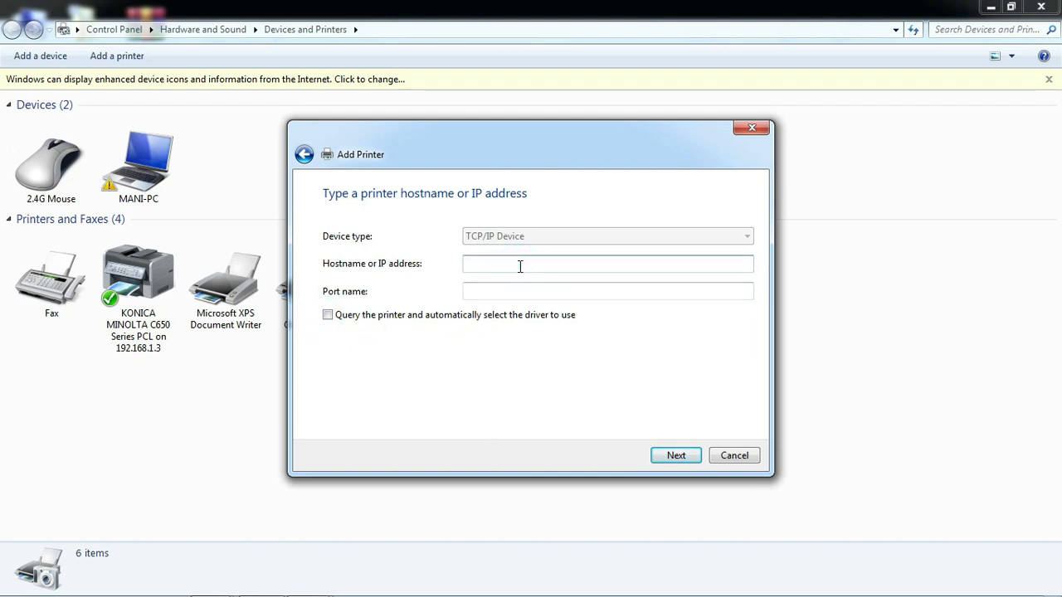
type("192")
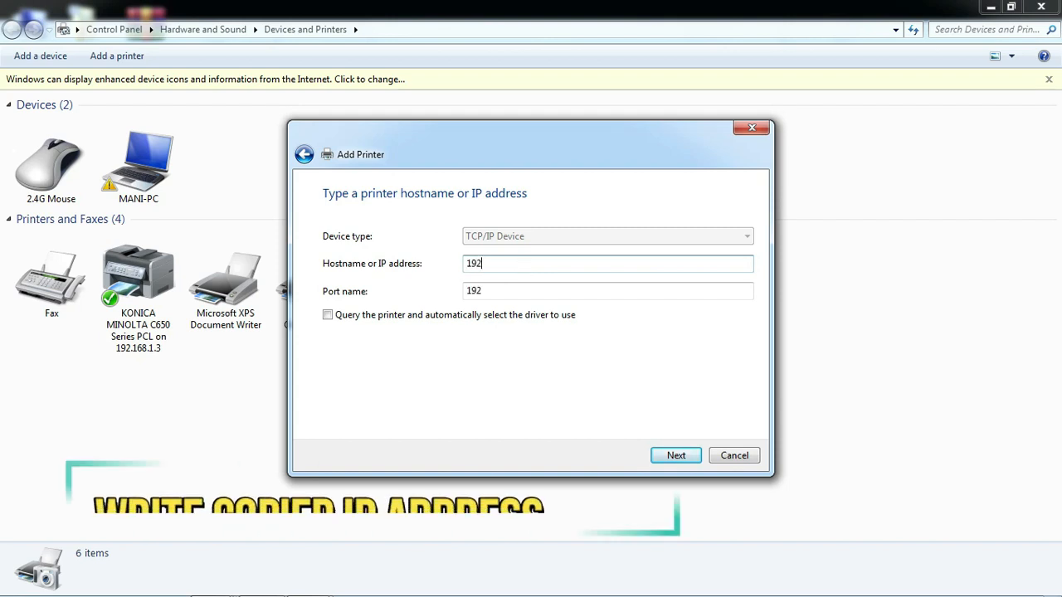
type(".168.100.25")
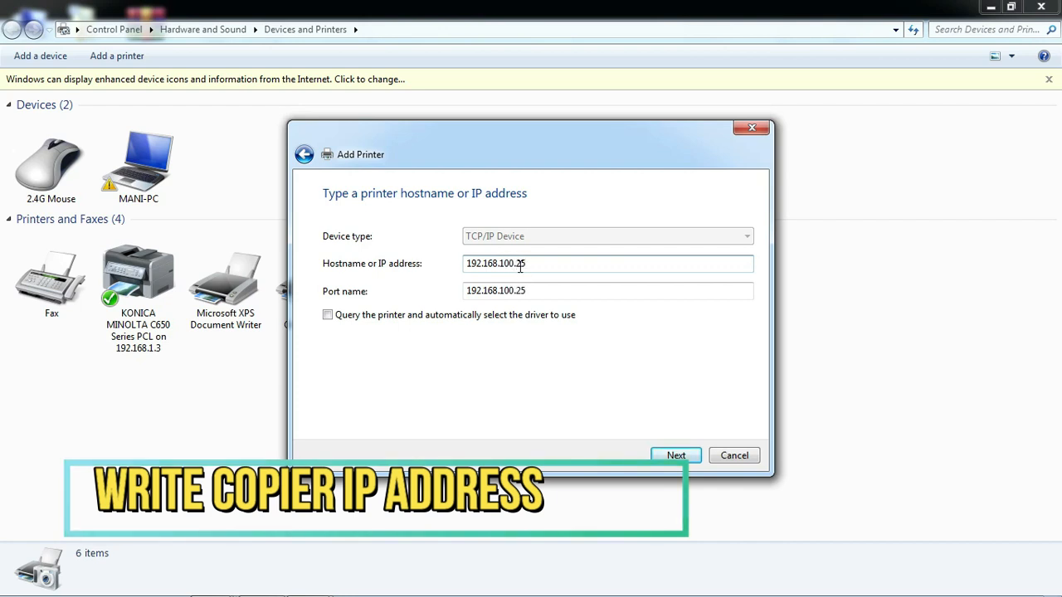
left_click(673, 453)
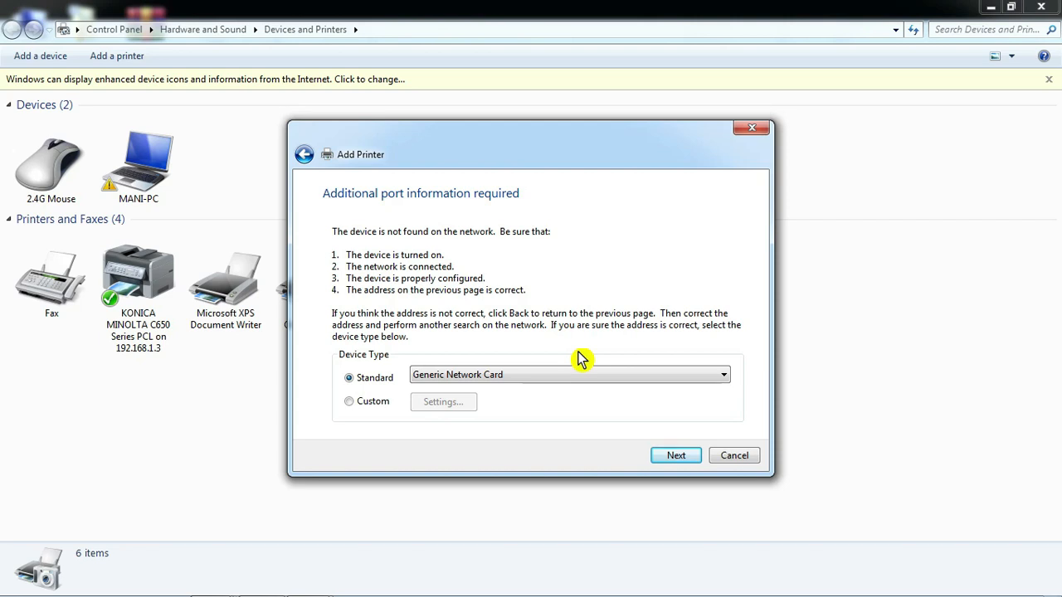
left_click(675, 456)
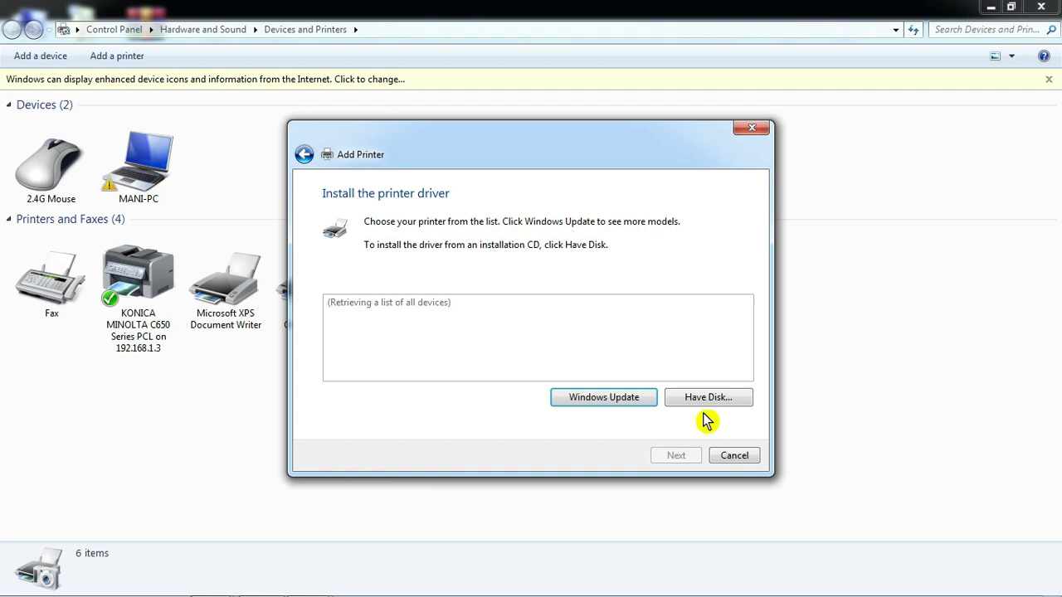
Load the printer driver from disk using the setup information file in the desktop's nested BHC754ePCL6Winx64_4100EN folder.
left_click(707, 399)
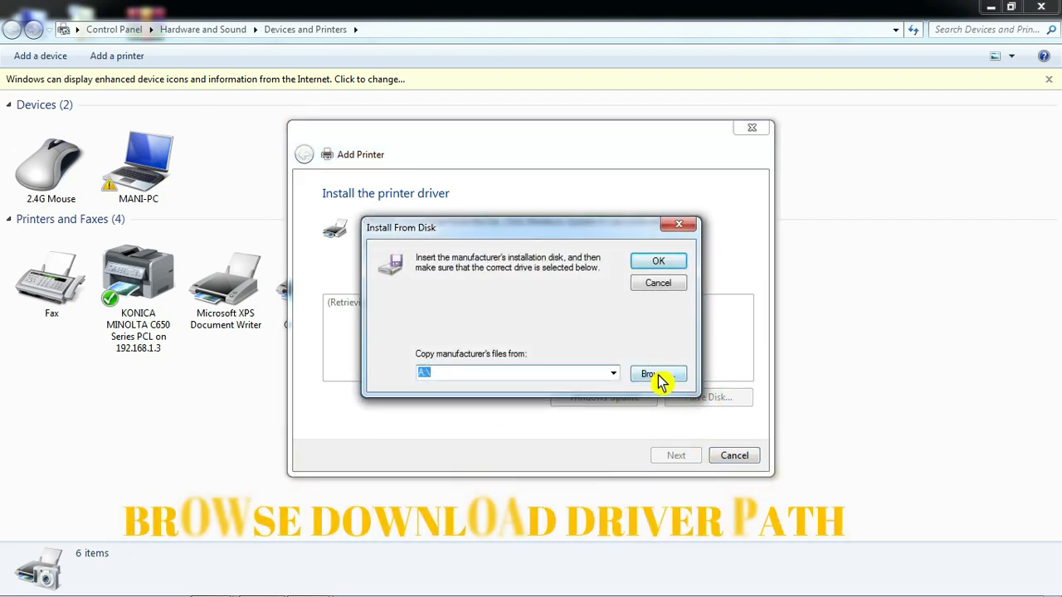
left_click(658, 377)
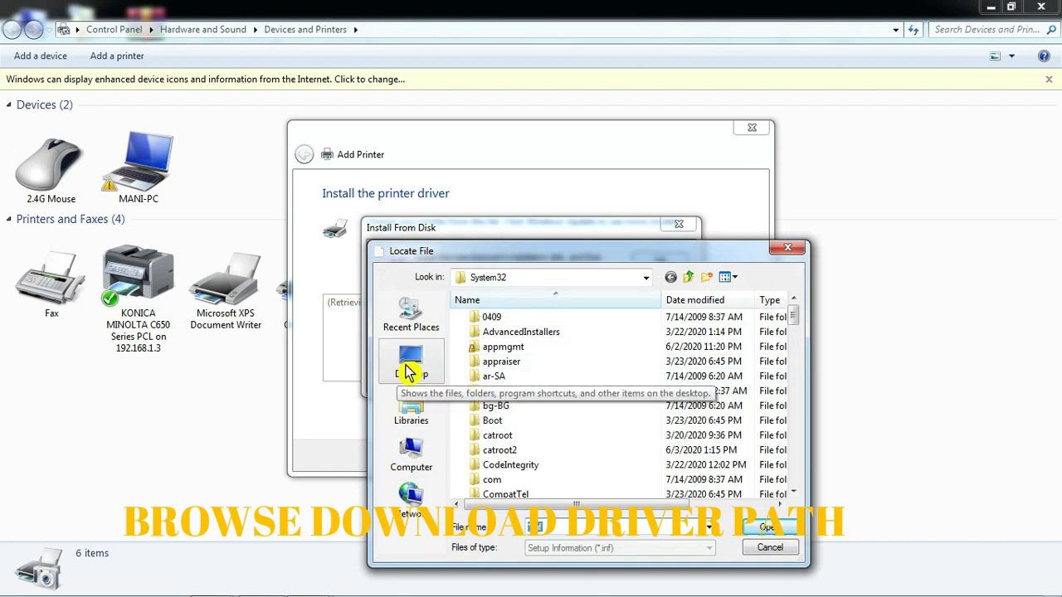
left_click(409, 372)
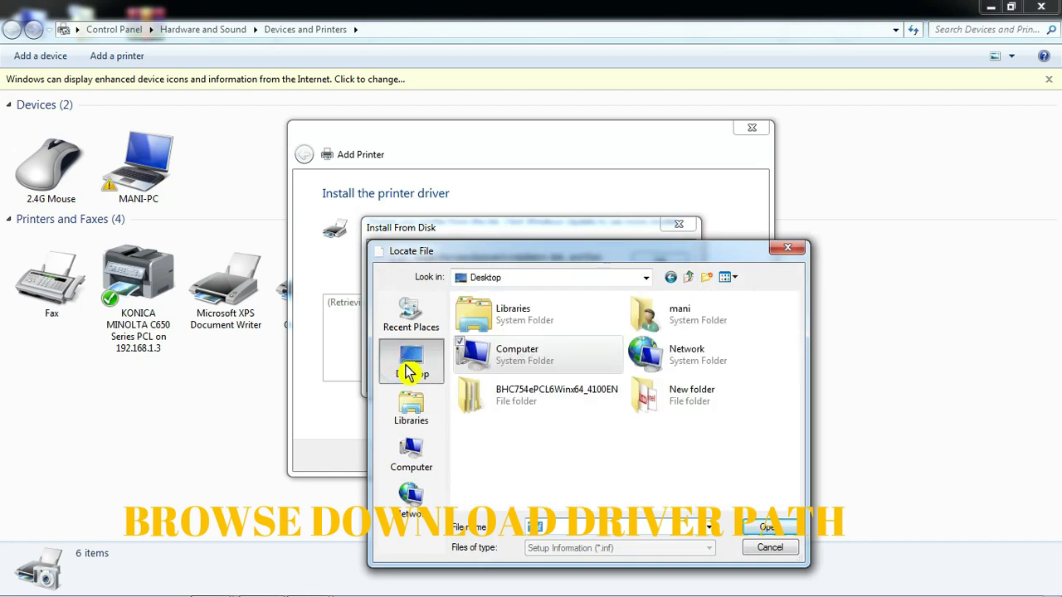
left_click(541, 410)
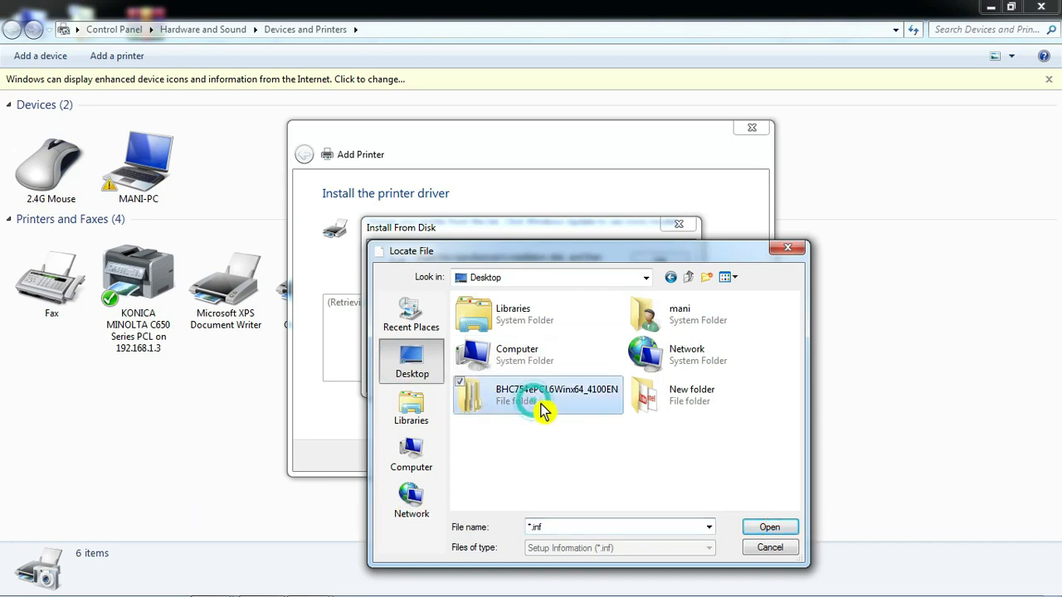
double_click(541, 409)
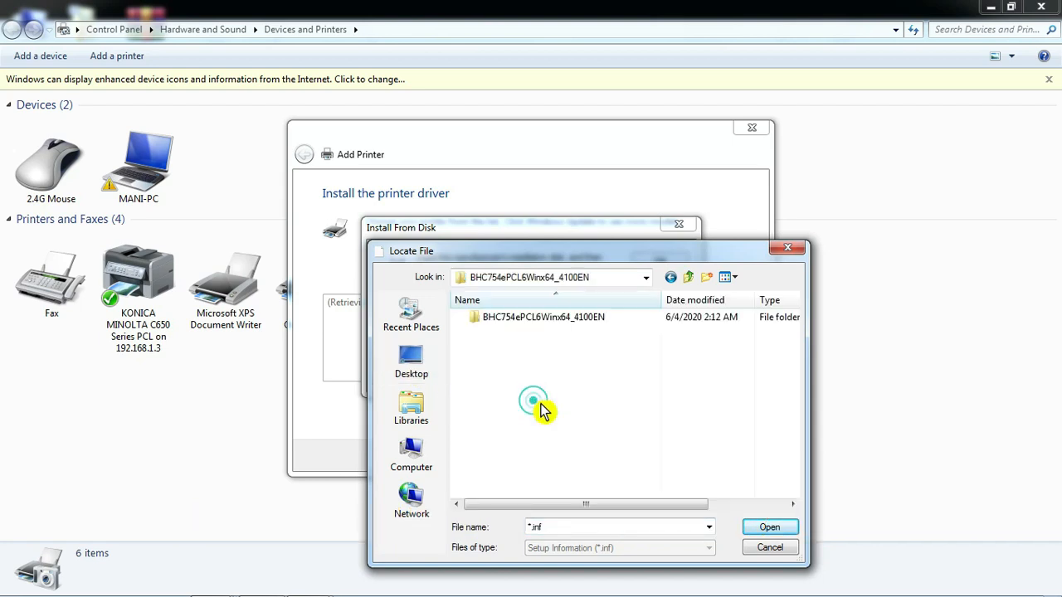
left_click(531, 318)
double_click(531, 318)
left_click(531, 318)
double_click(535, 322)
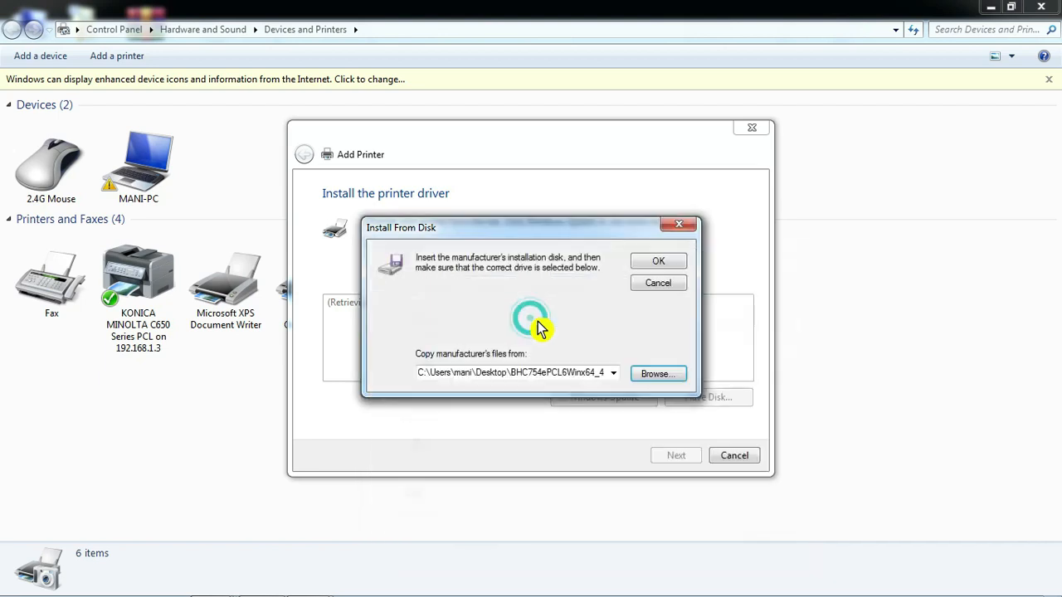
left_click(658, 262)
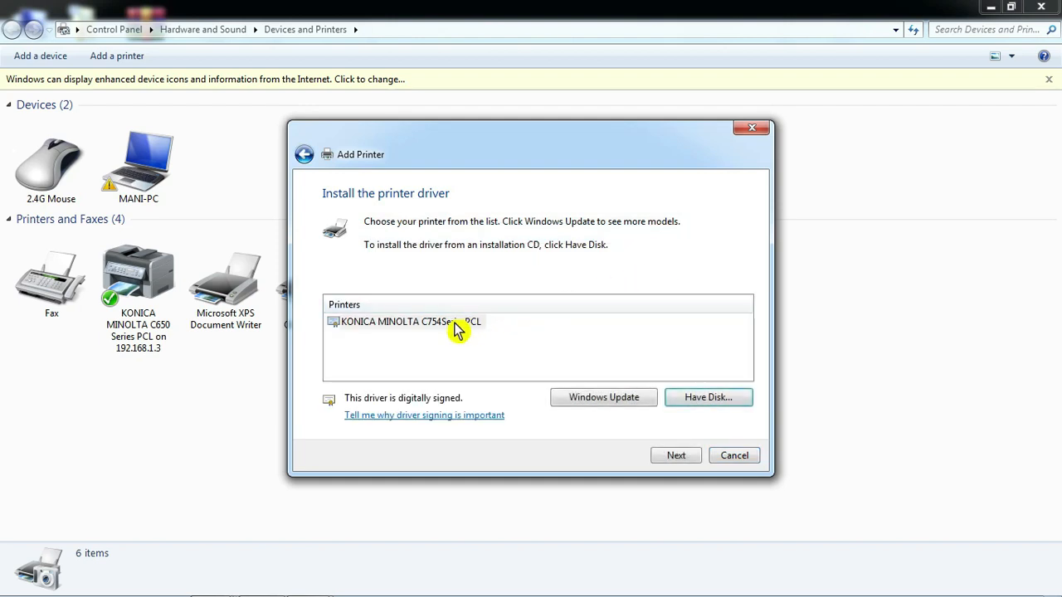
Install KONICA MINOLTA C754SeriesPCL under its suggested name without sharing it, finish the wizard, and select the new printer.
double_click(454, 324)
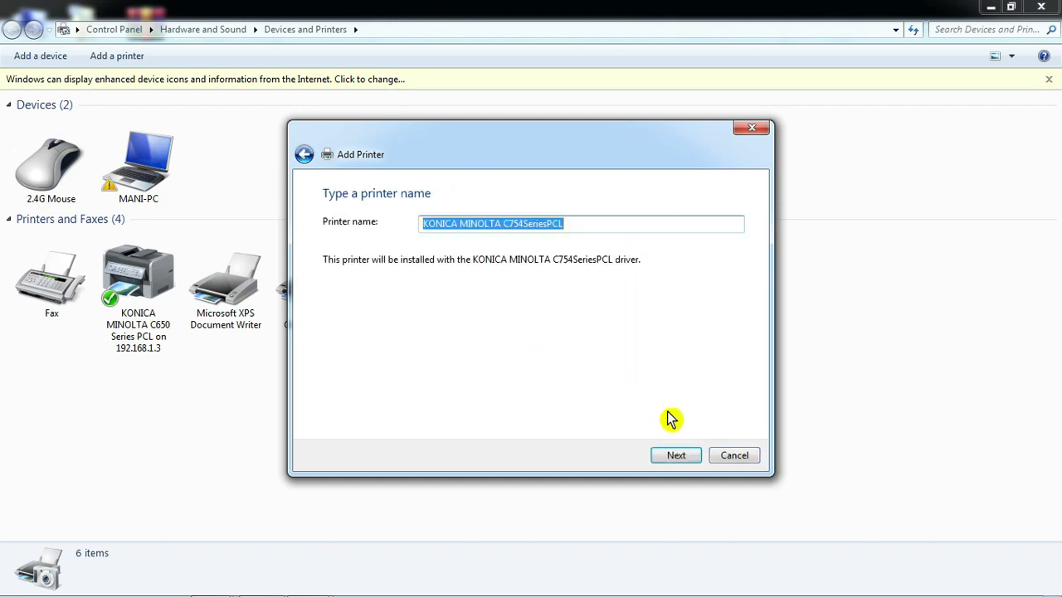
left_click(676, 456)
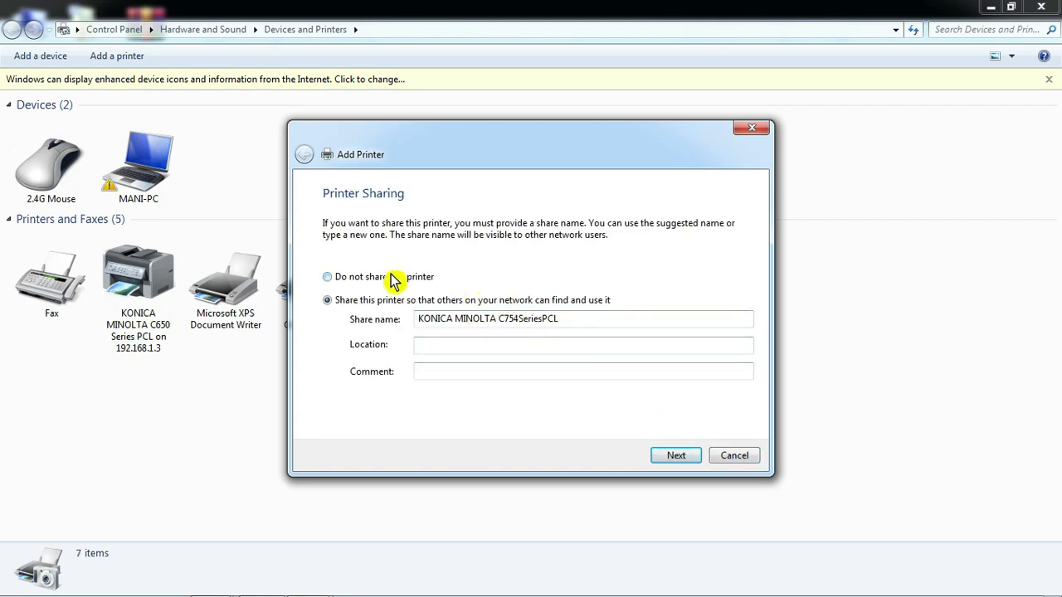
left_click(392, 281)
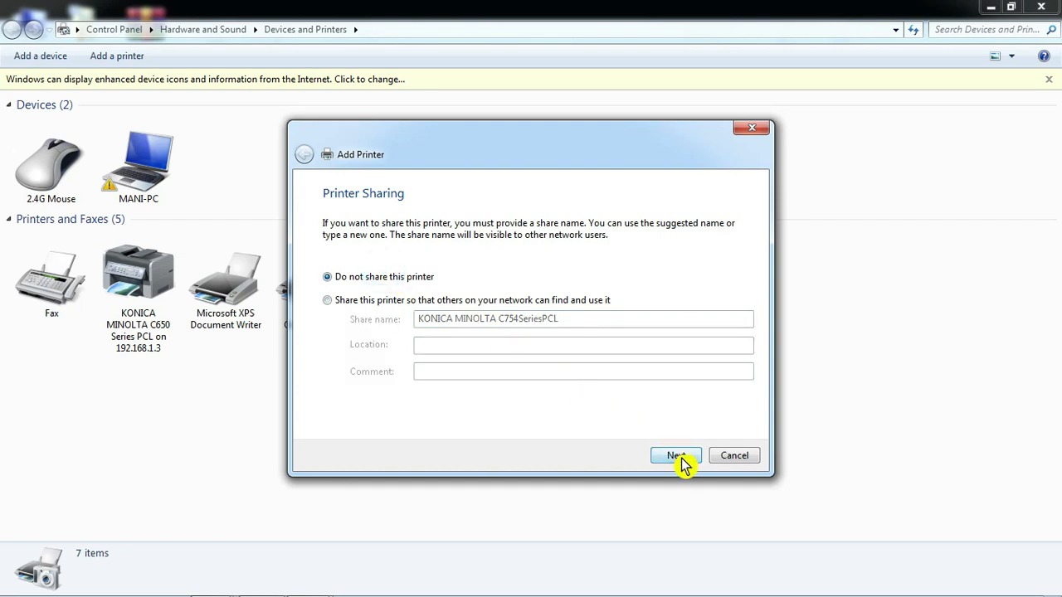
left_click(676, 456)
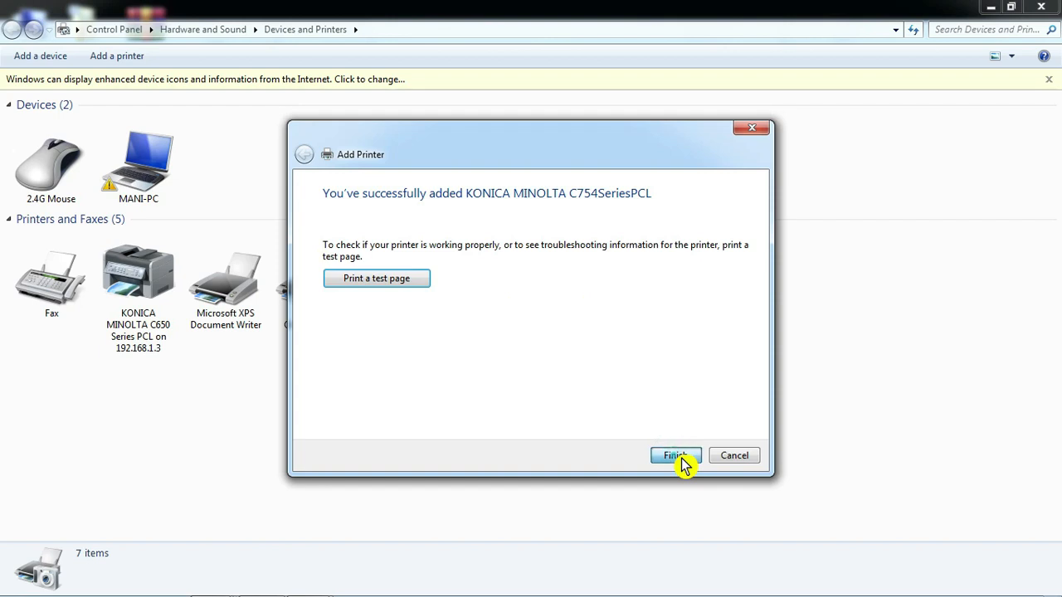
left_click(676, 456)
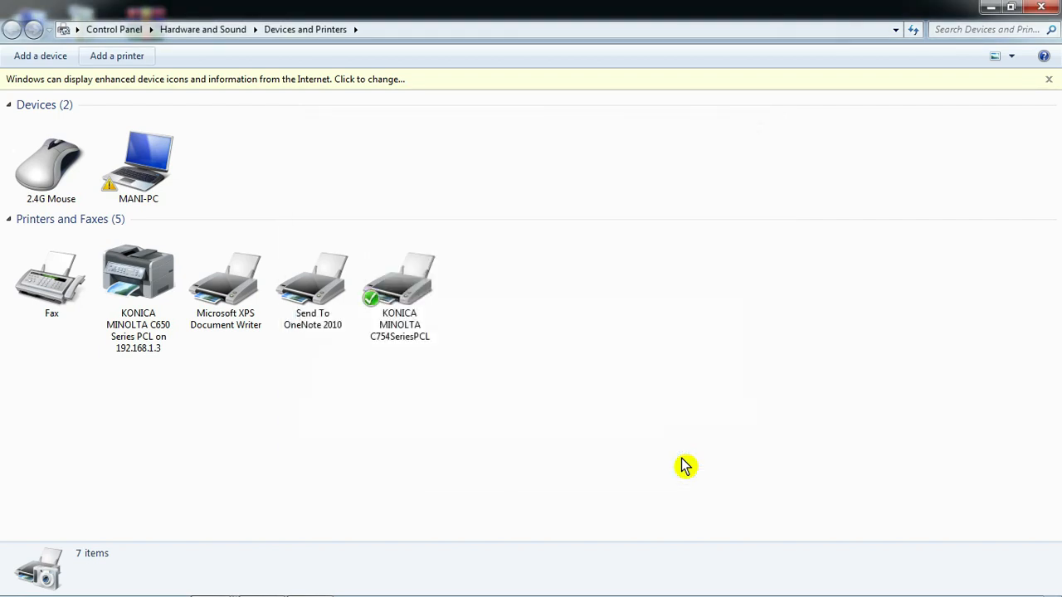
left_click(413, 288)
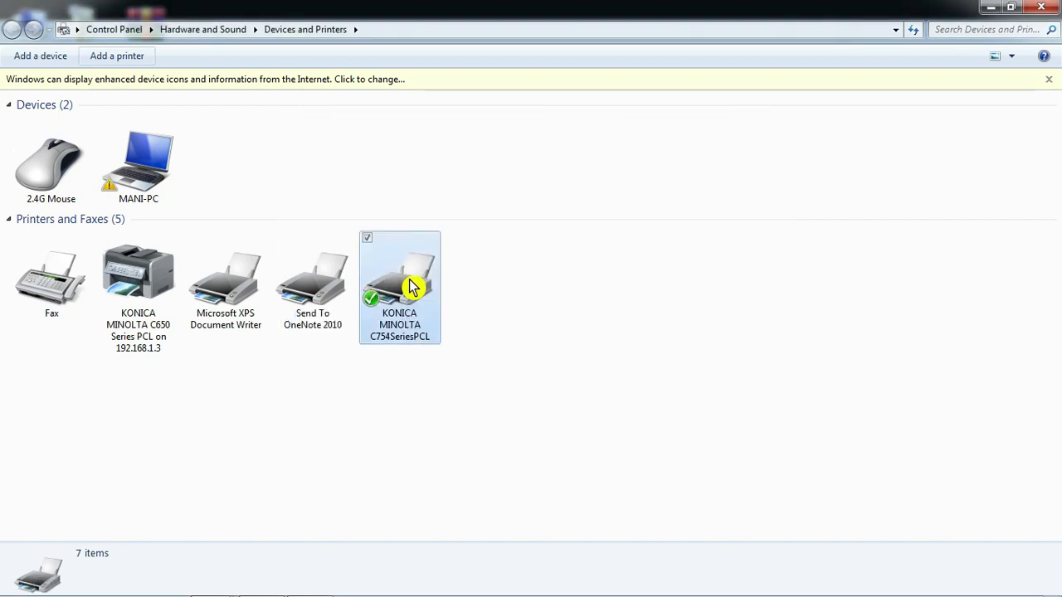
In the printing preferences of the KONICA MINOLTA C754SeriesPCL printer, set the original size to A4 and apply it.
right_click(413, 288)
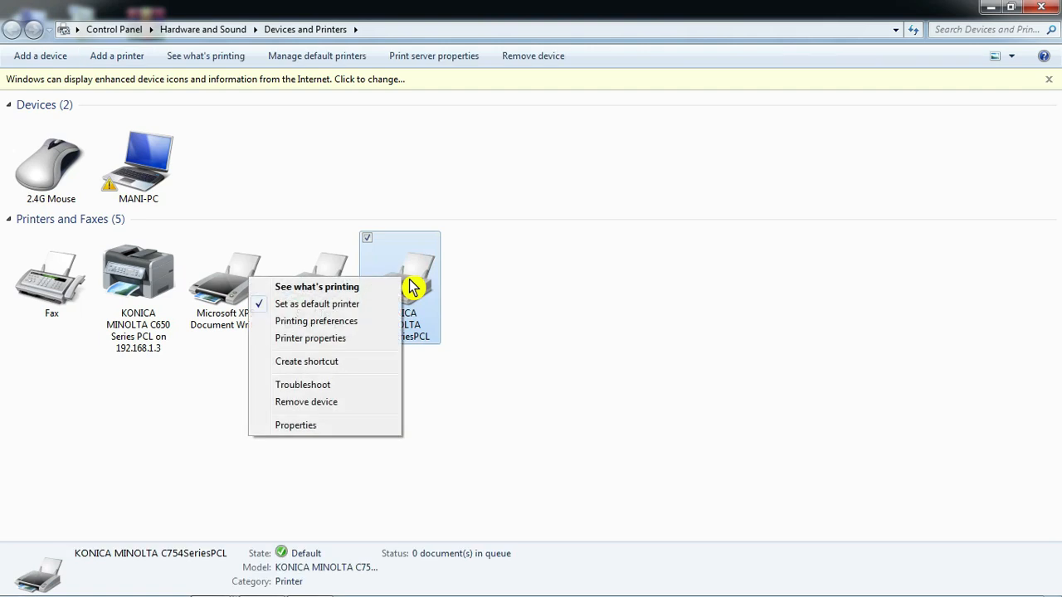
left_click(363, 340)
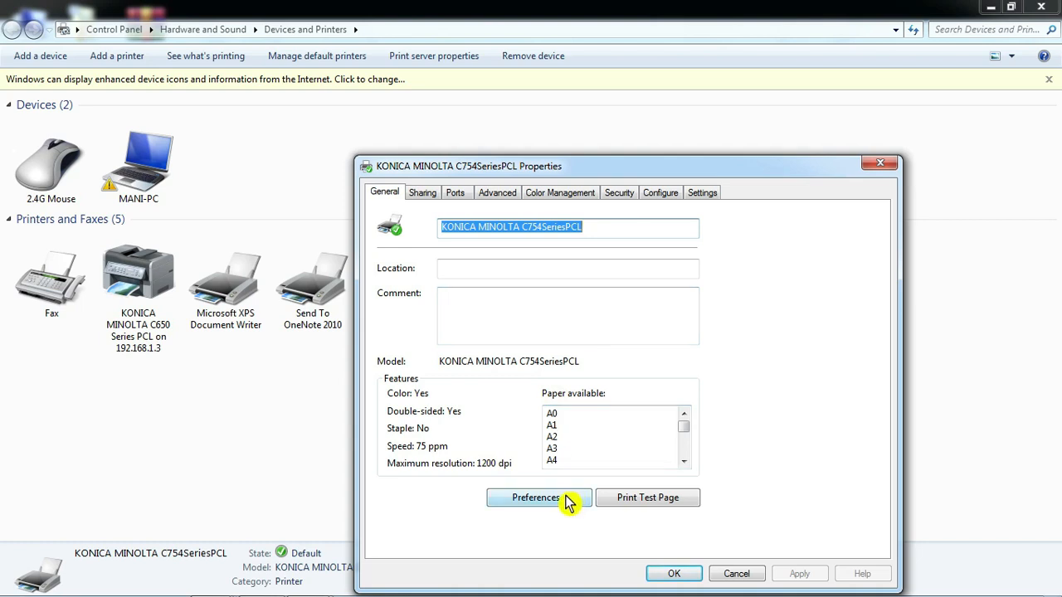
left_click(569, 504)
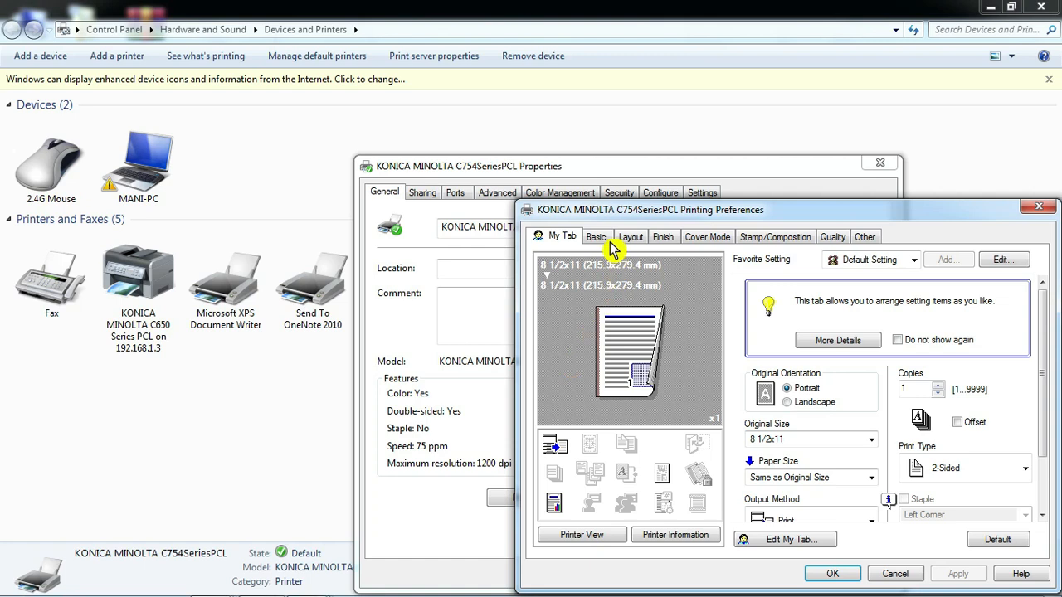
left_click(608, 239)
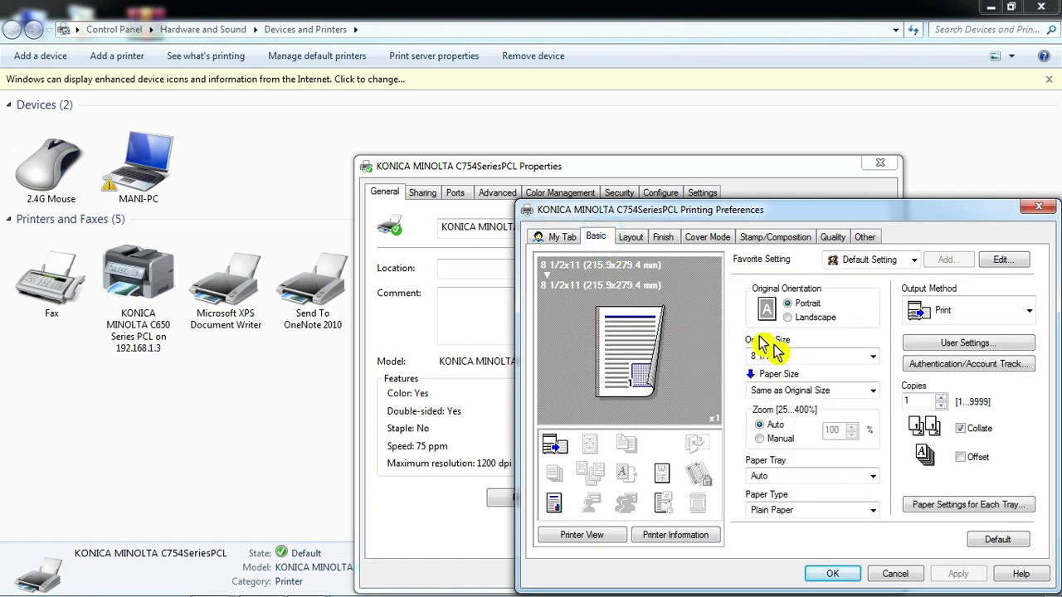
left_click(798, 359)
scroll(803, 356, "up", 5)
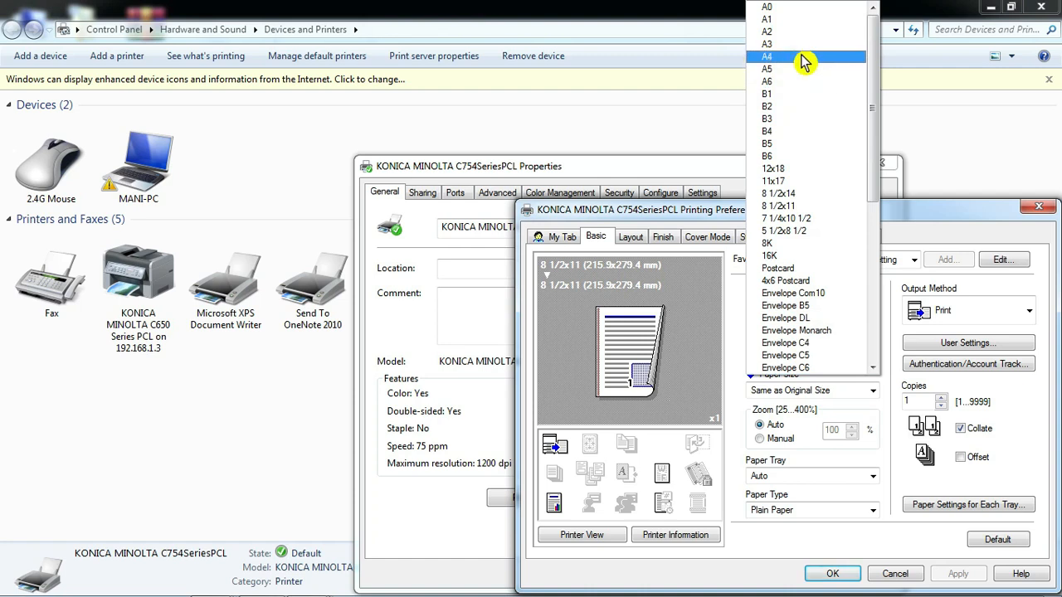
left_click(805, 62)
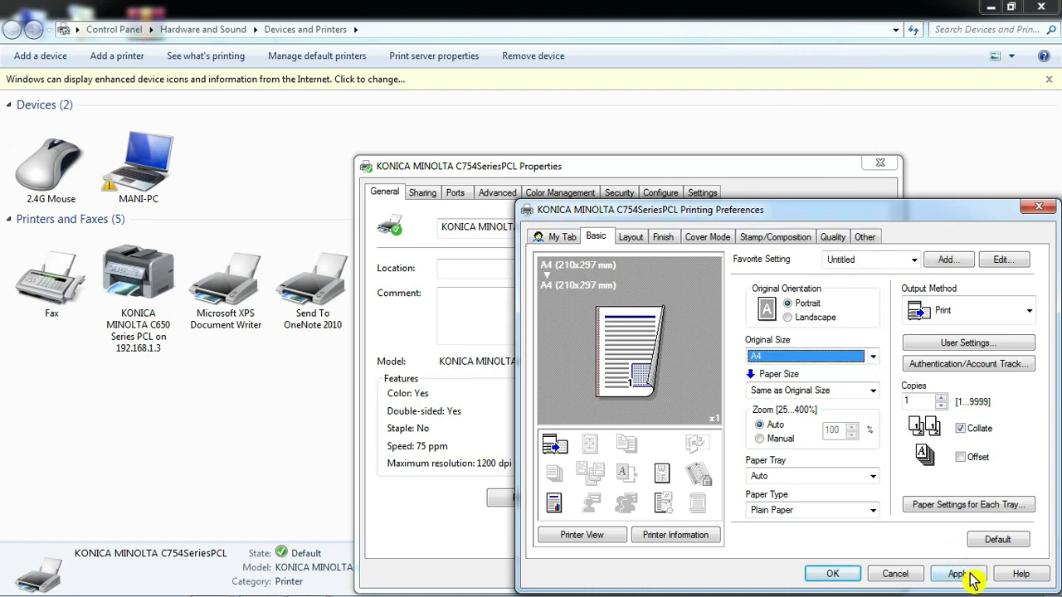
left_click(971, 572)
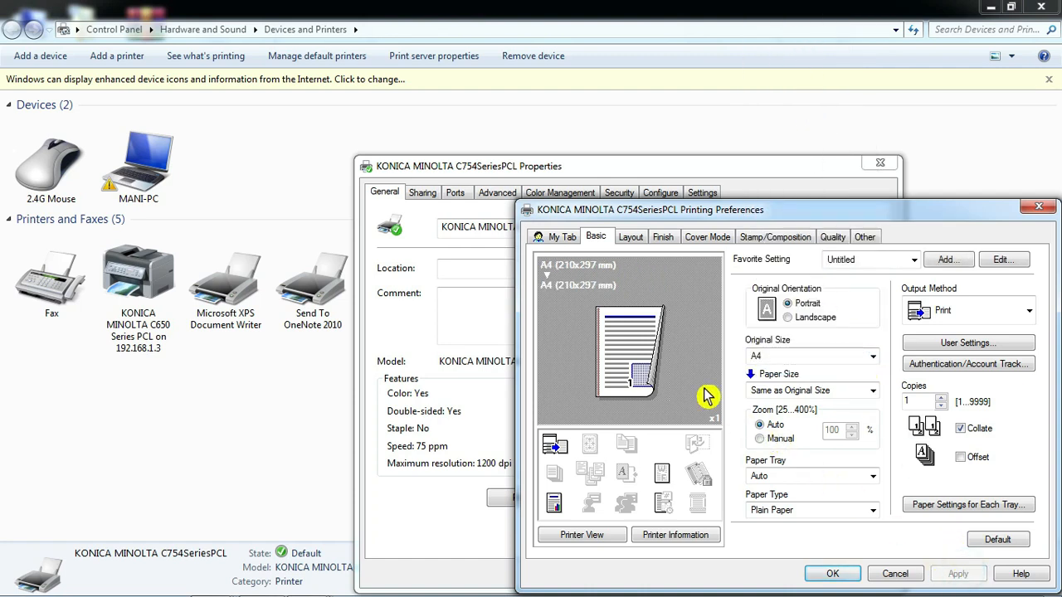
Change the print type to 1-Sided, apply and accept the printer's settings, and close the Devices and Printers window.
left_click(632, 236)
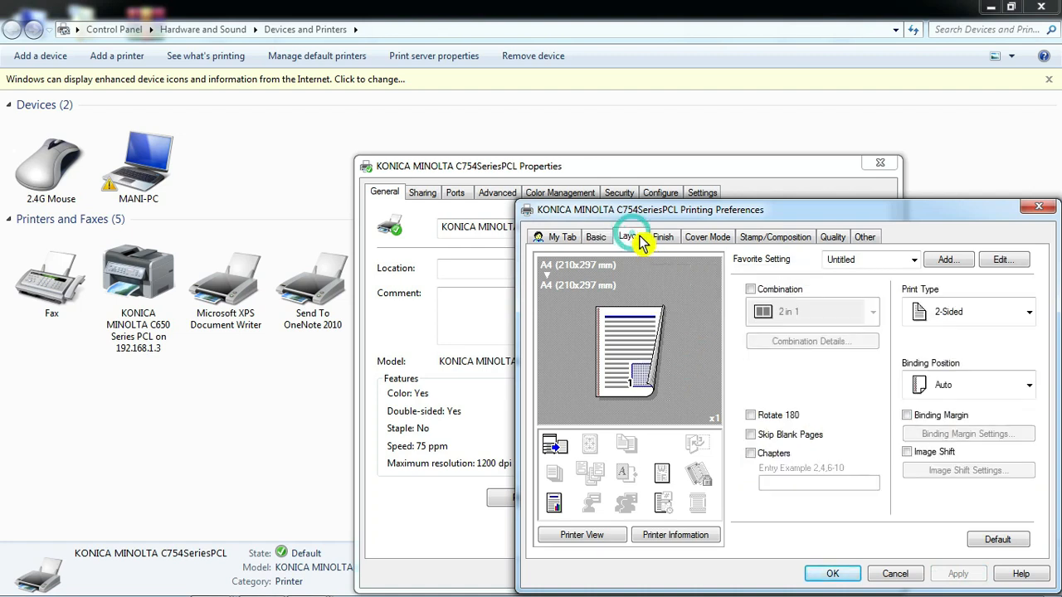
left_click(983, 314)
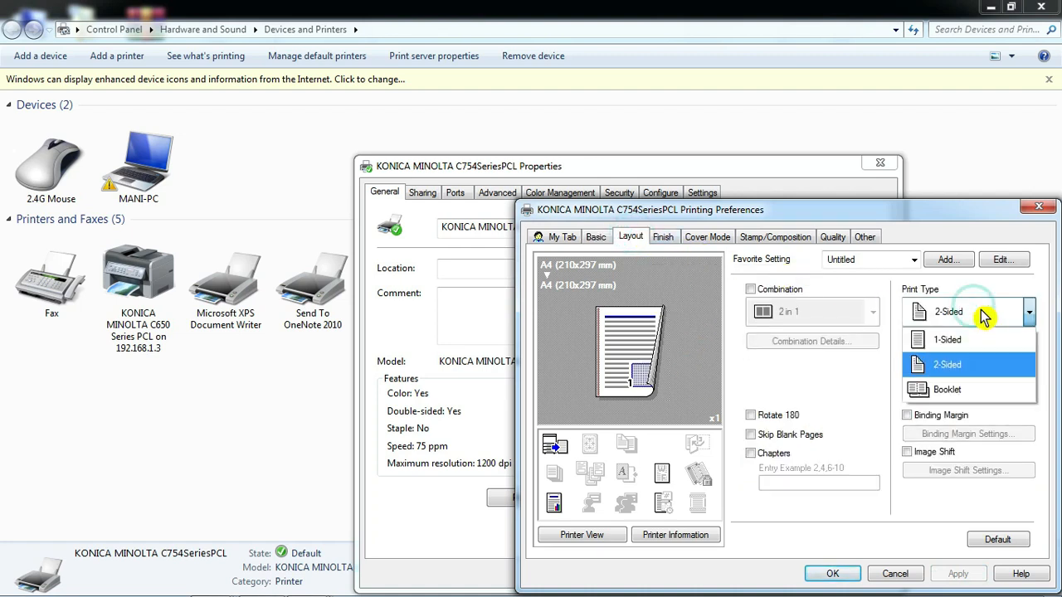
left_click(970, 340)
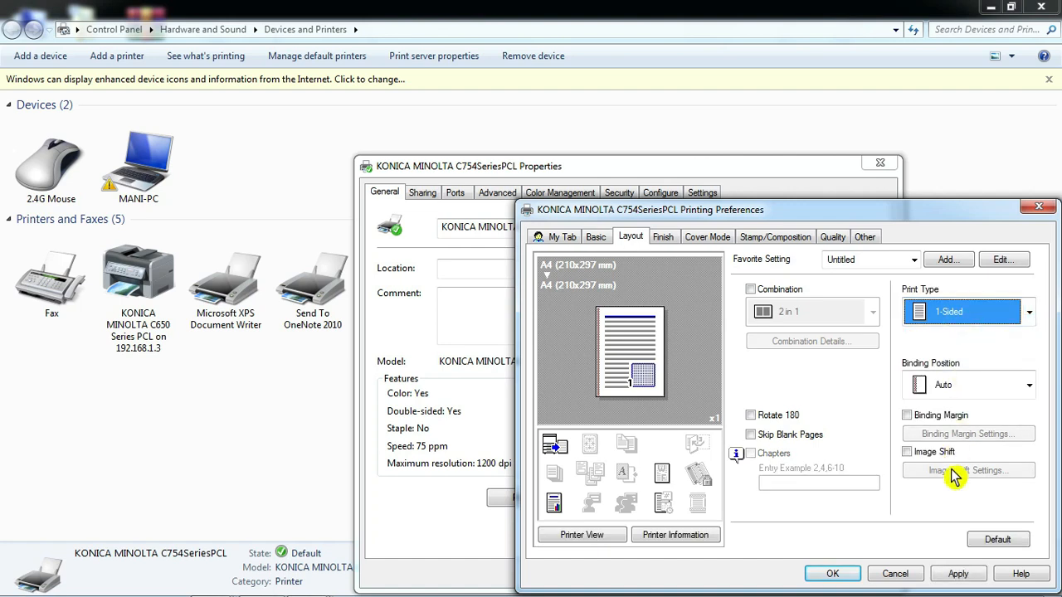
left_click(956, 578)
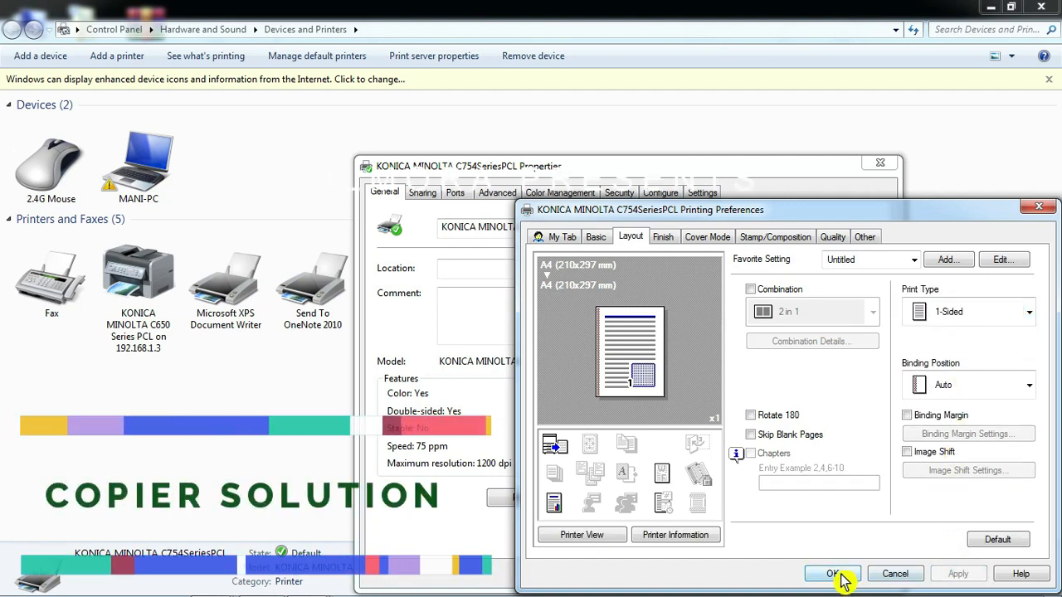
left_click(846, 575)
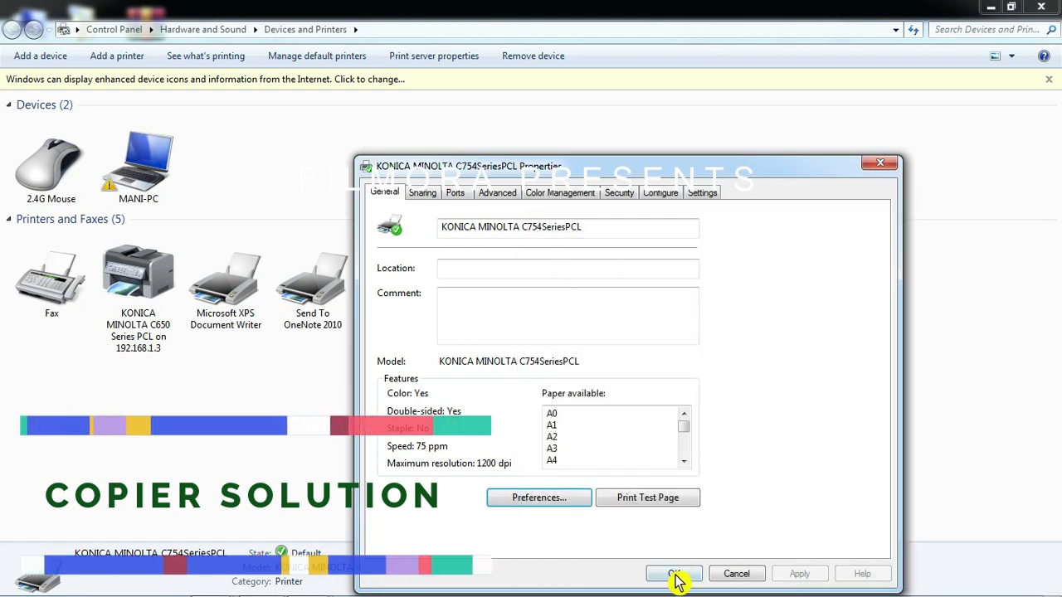
left_click(676, 575)
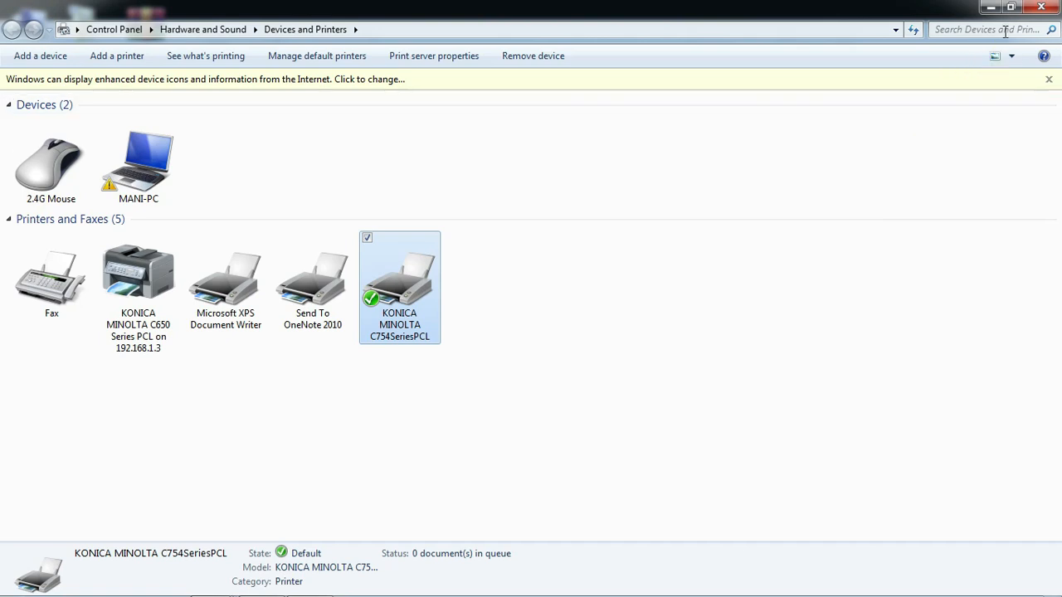
left_click(1058, 9)
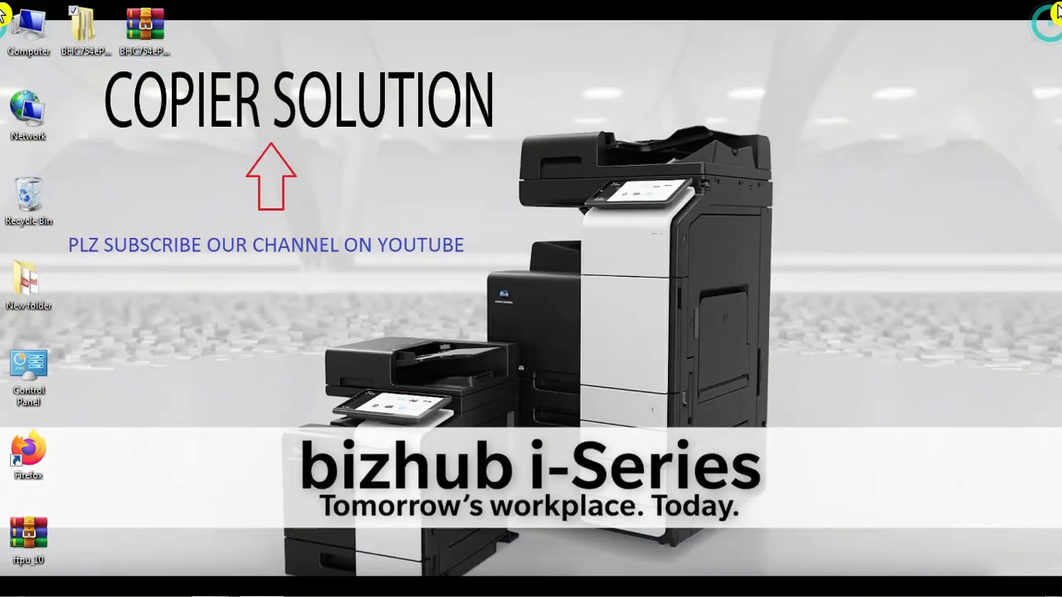